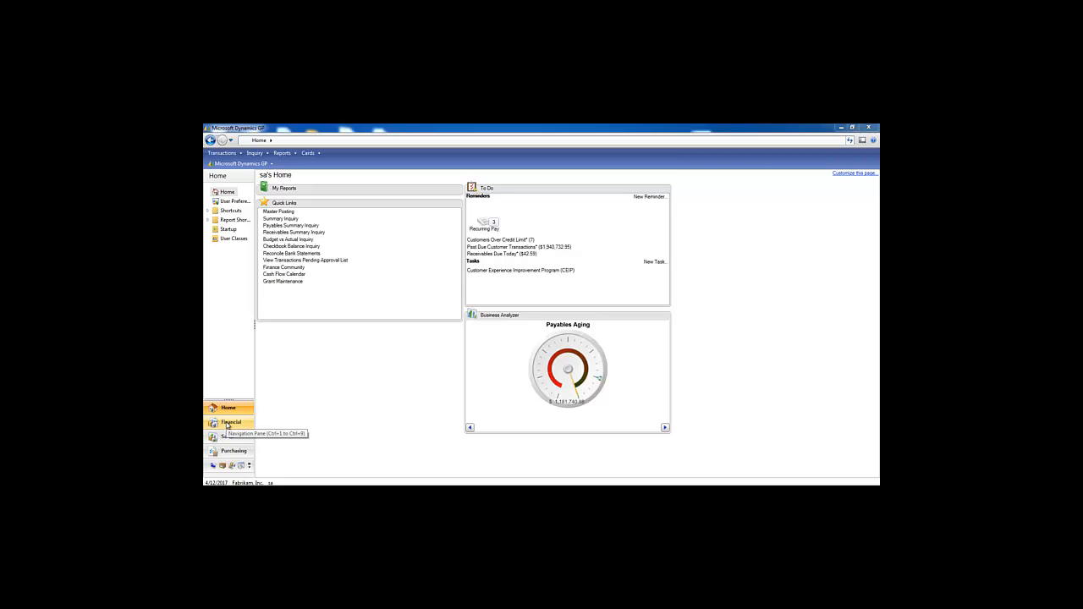
Go to the Financial page, open the Fixed Assets Depreciate routine, then close its window.
click(227, 423)
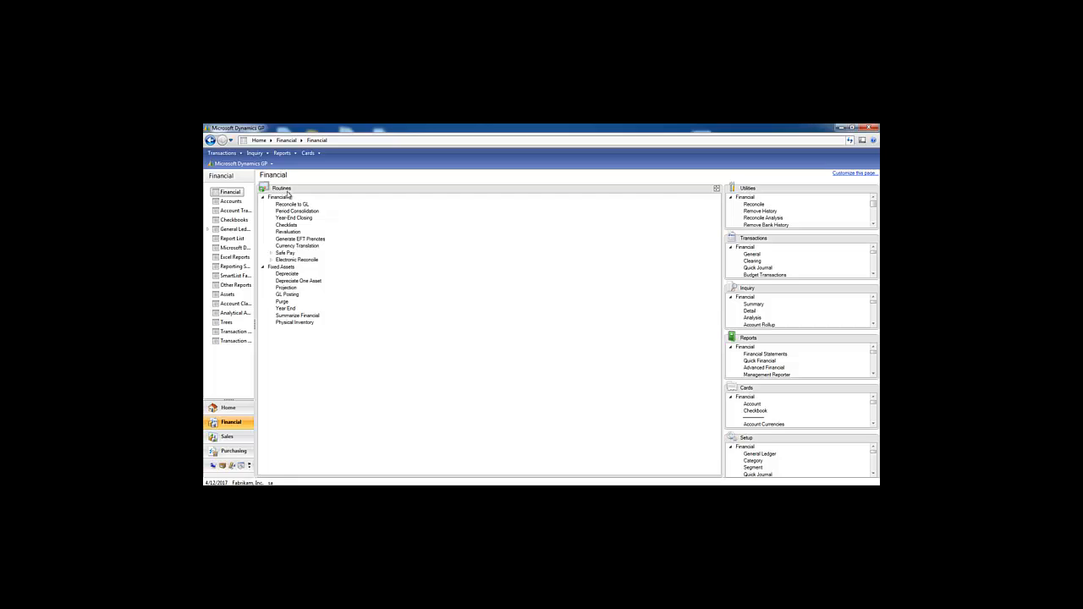
click(287, 274)
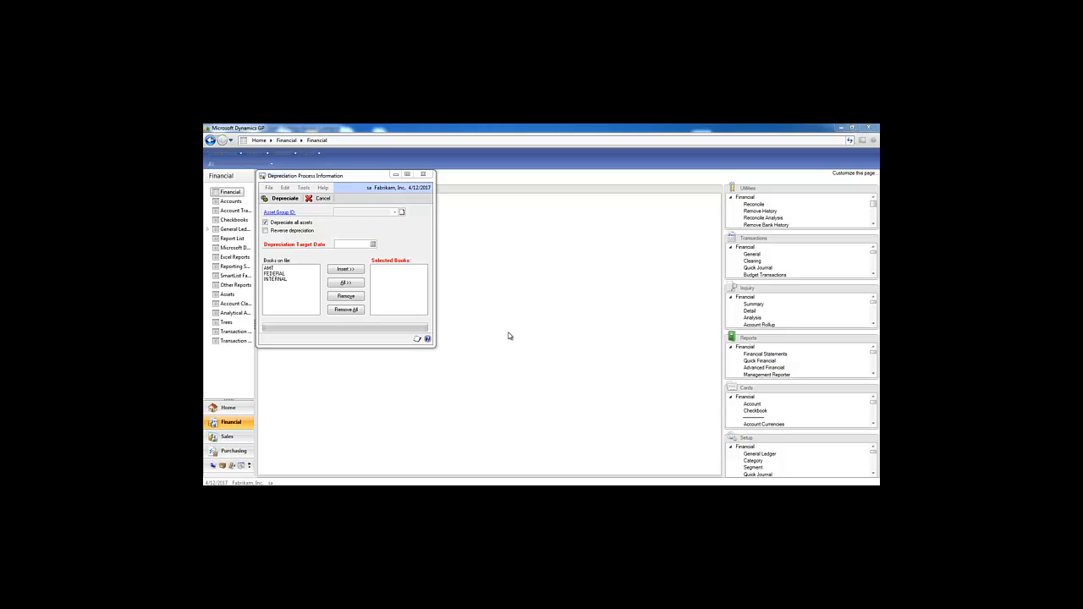
click(424, 176)
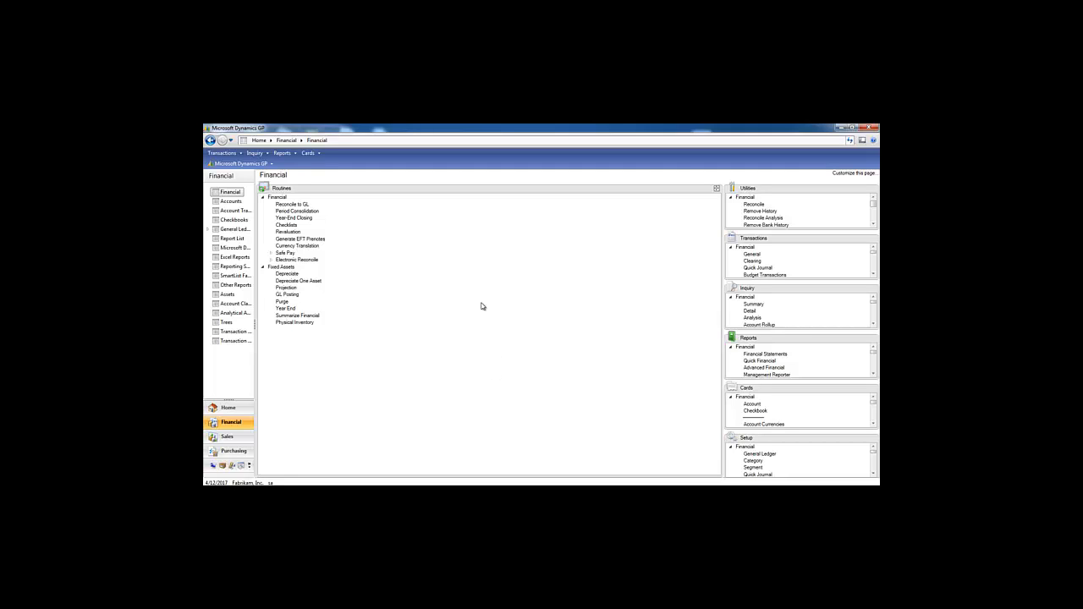
click(287, 295)
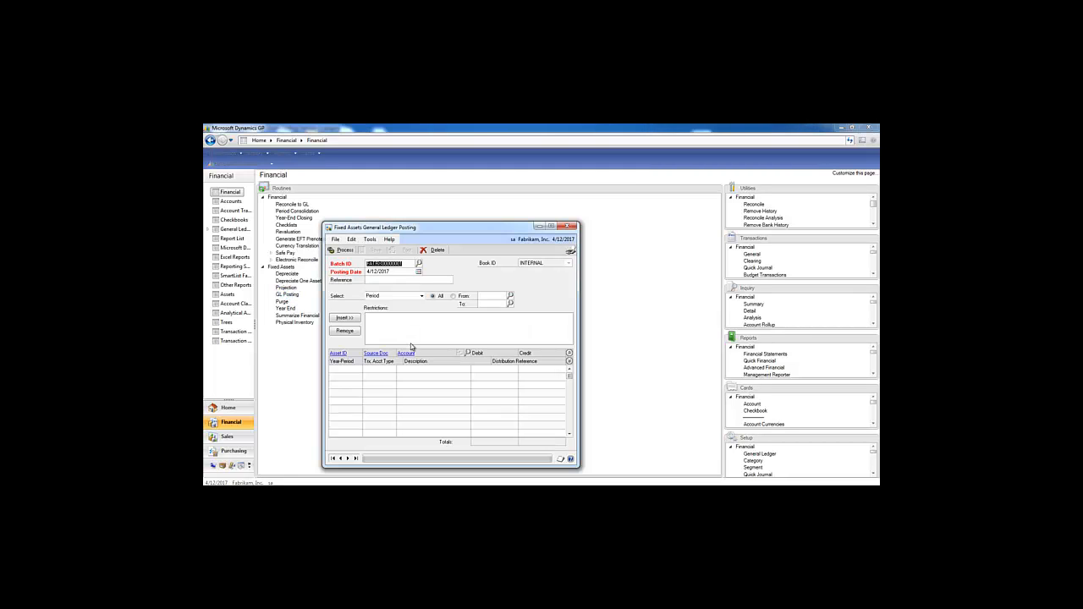
click(419, 263)
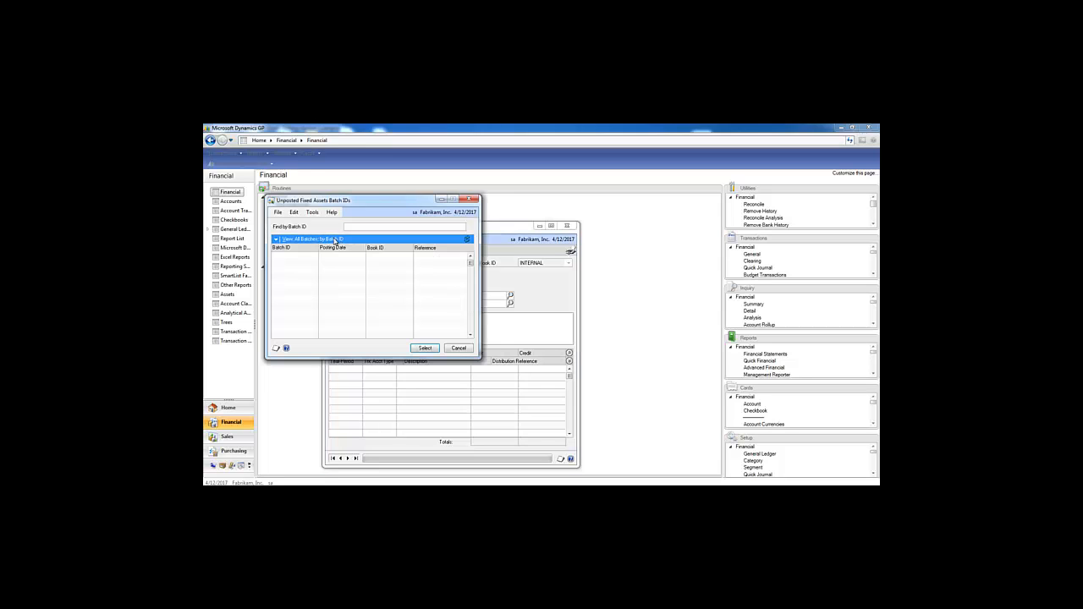
click(471, 199)
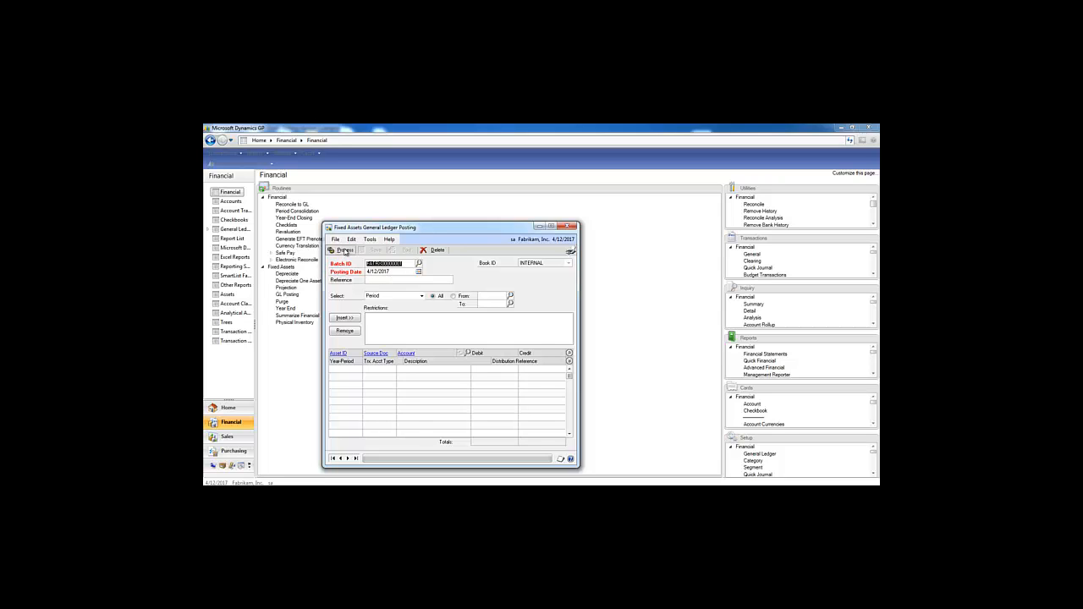
click(569, 228)
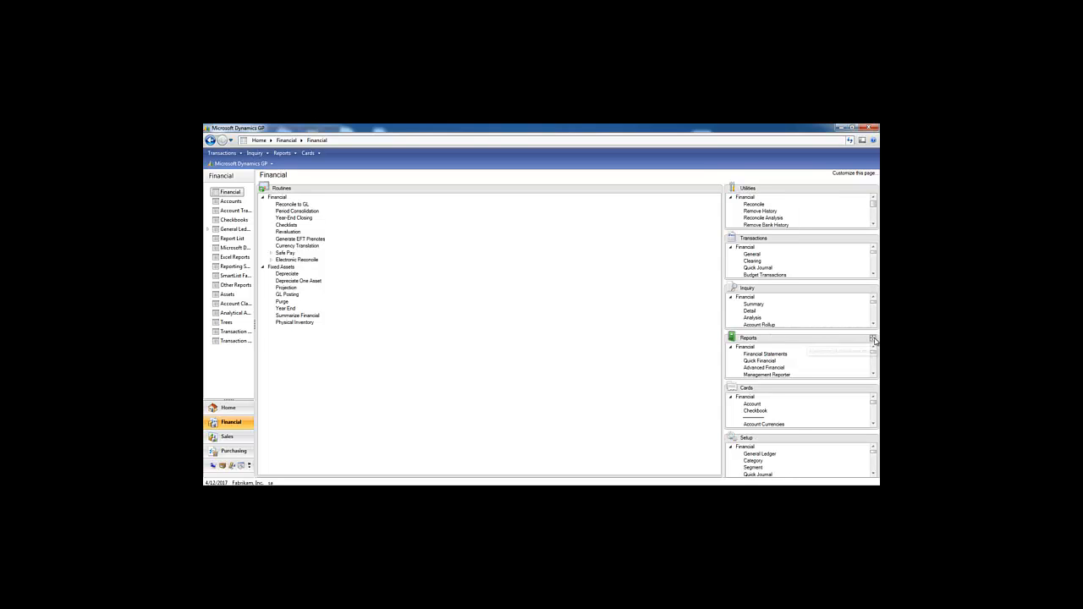
Show the Financial reports list and check the Activity report types, keeping Annual Activity.
click(871, 339)
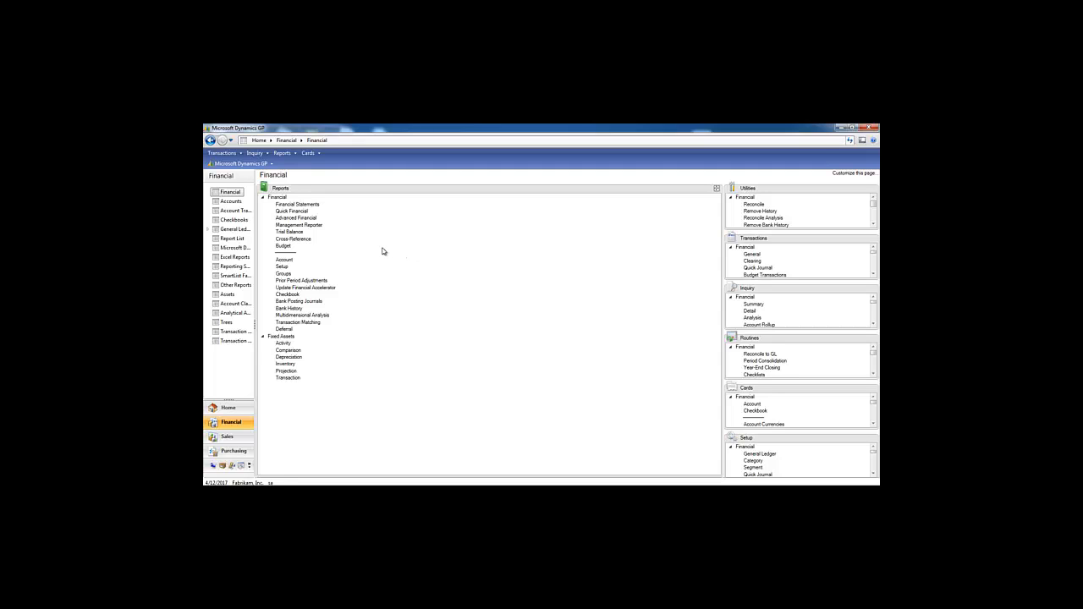
click(418, 258)
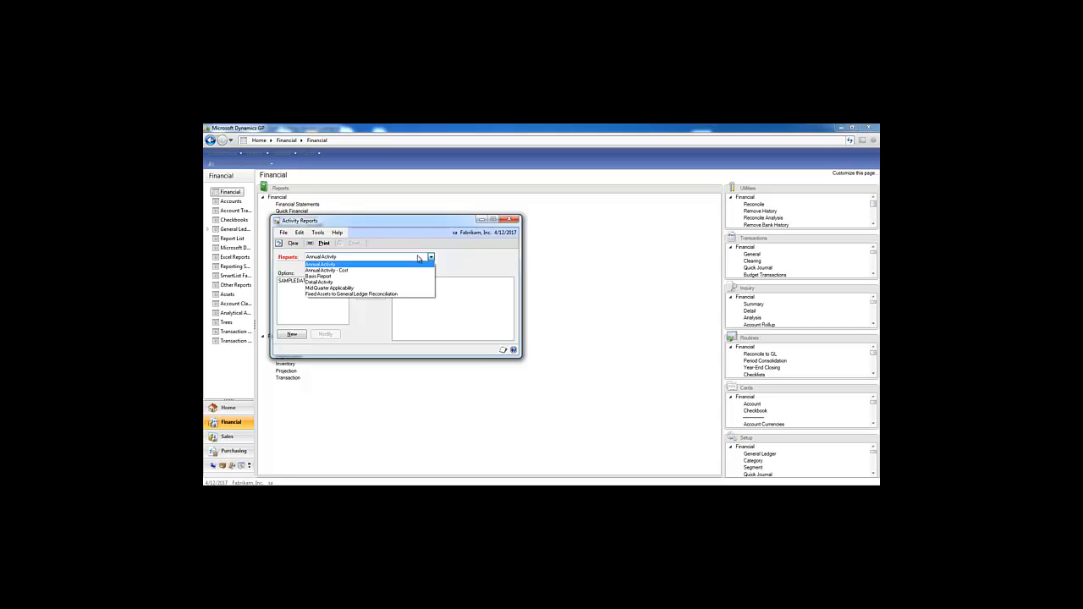
click(471, 259)
click(513, 219)
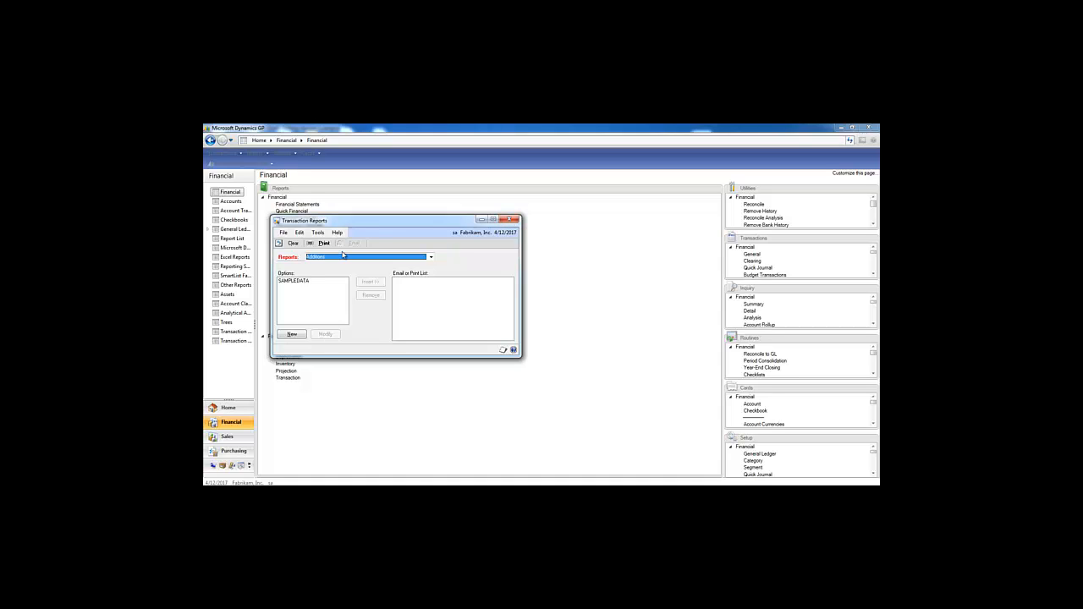
Check the Fixed Assets Transaction report types, then close the Transaction reports window.
click(341, 258)
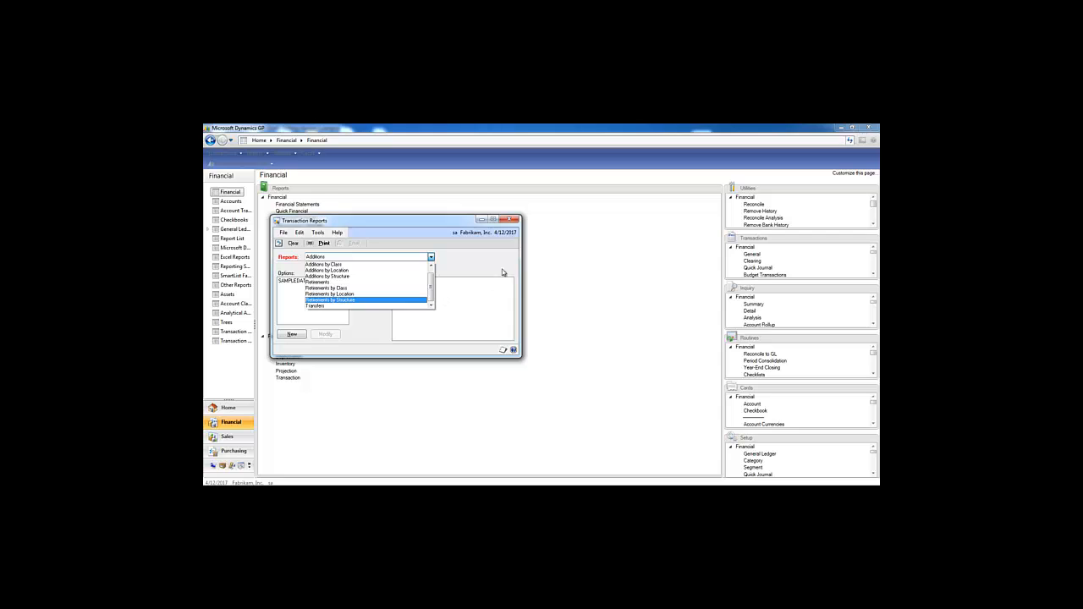
click(512, 220)
click(512, 220)
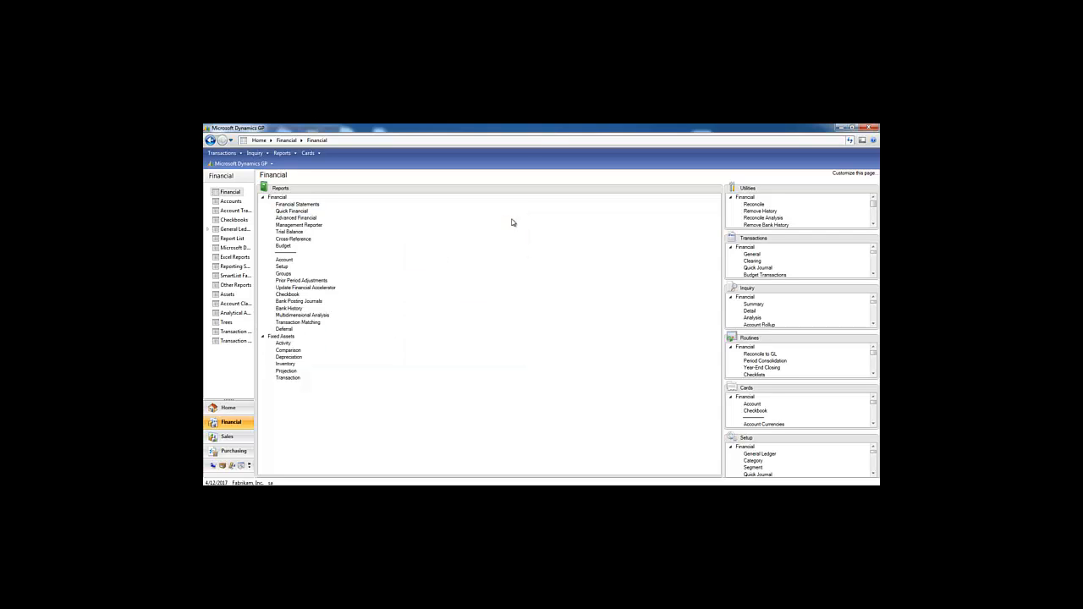
click(292, 357)
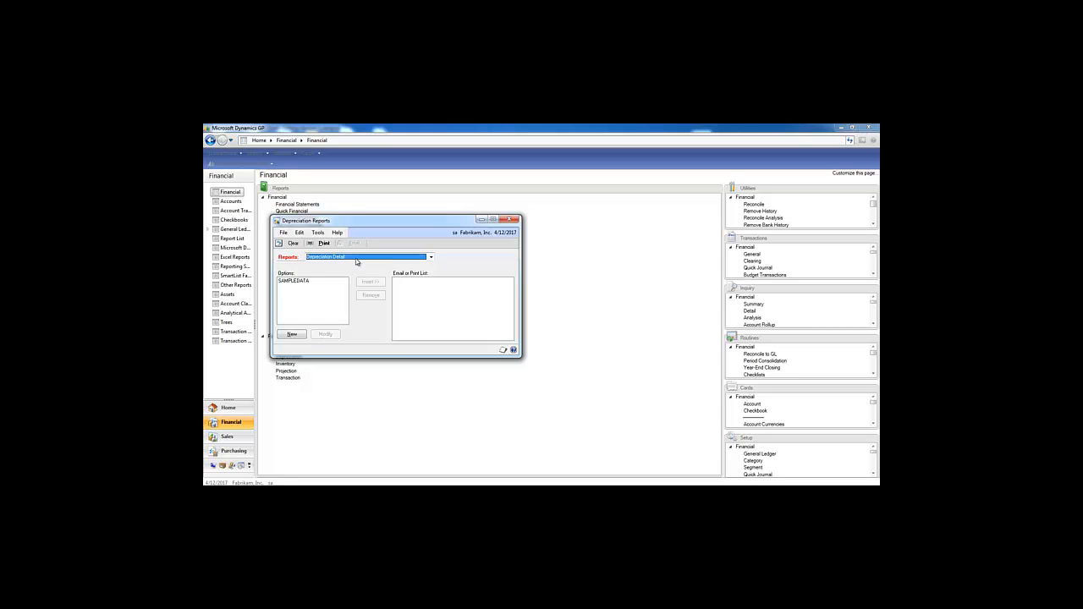
click(358, 261)
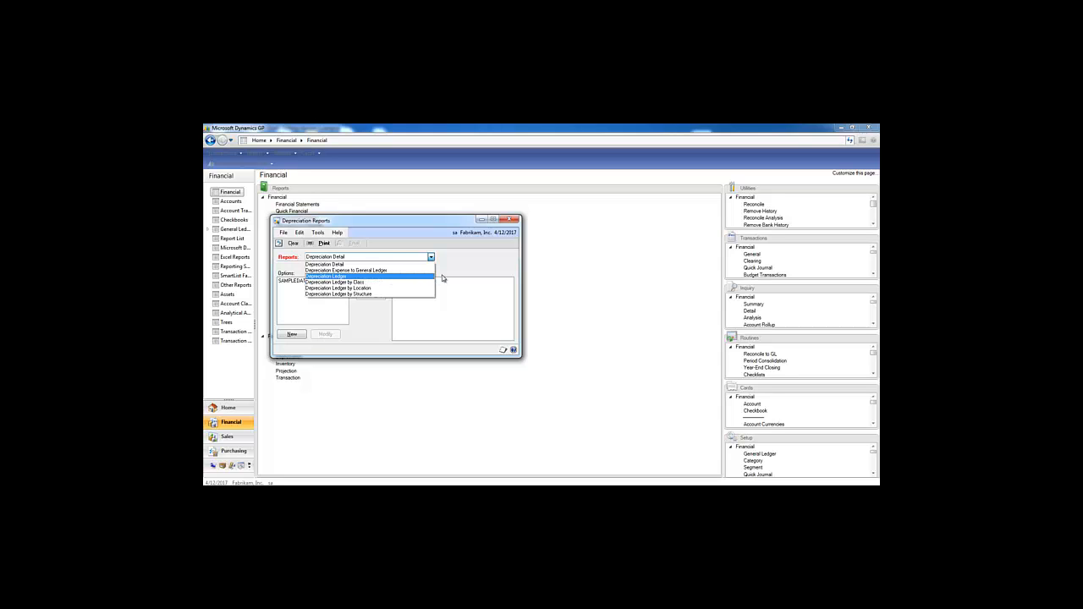
click(510, 220)
click(286, 364)
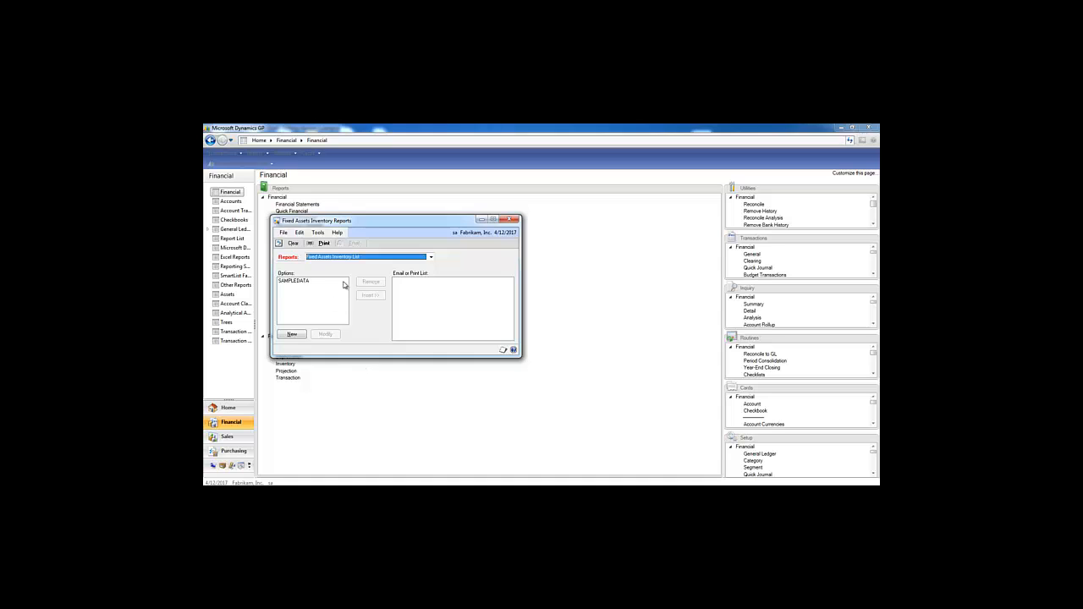
click(364, 260)
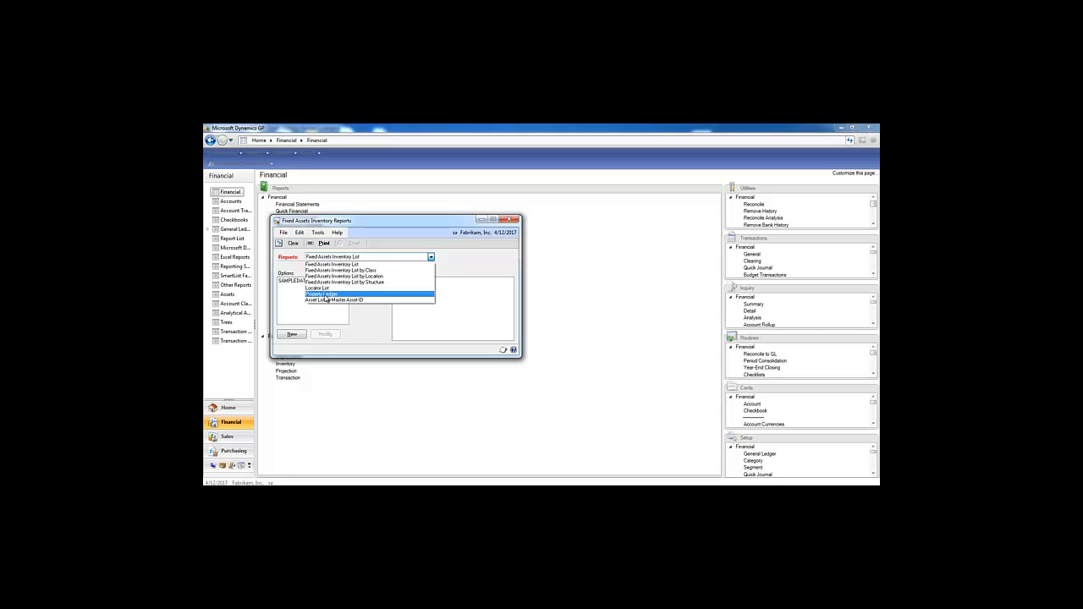
click(514, 221)
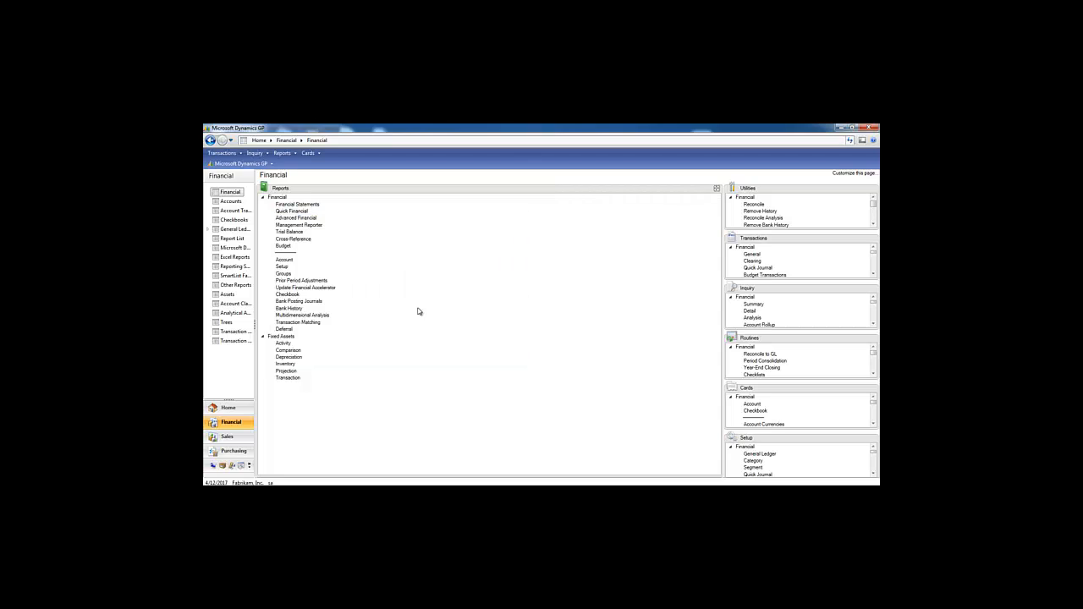
click(284, 344)
click(352, 259)
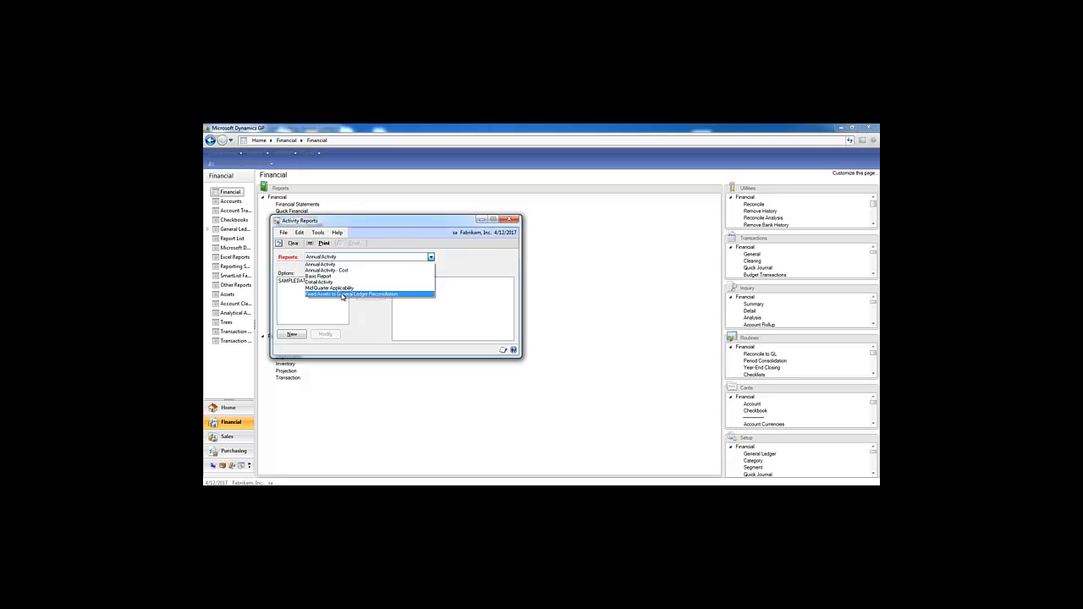
click(476, 265)
click(511, 221)
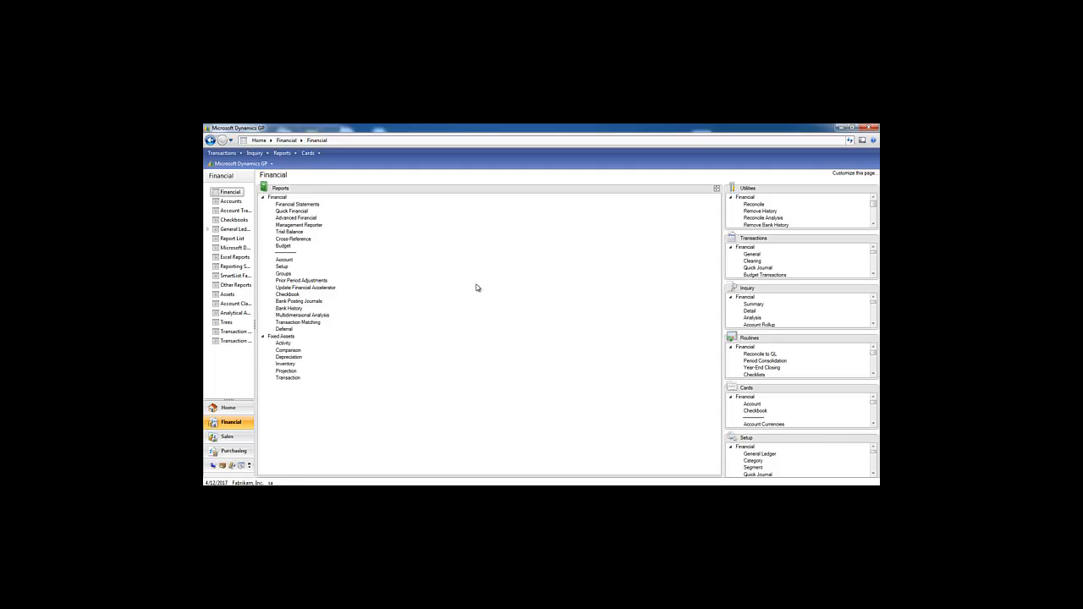
Open Fixed Assets Comparison Reports and view the available comparison report types.
click(288, 351)
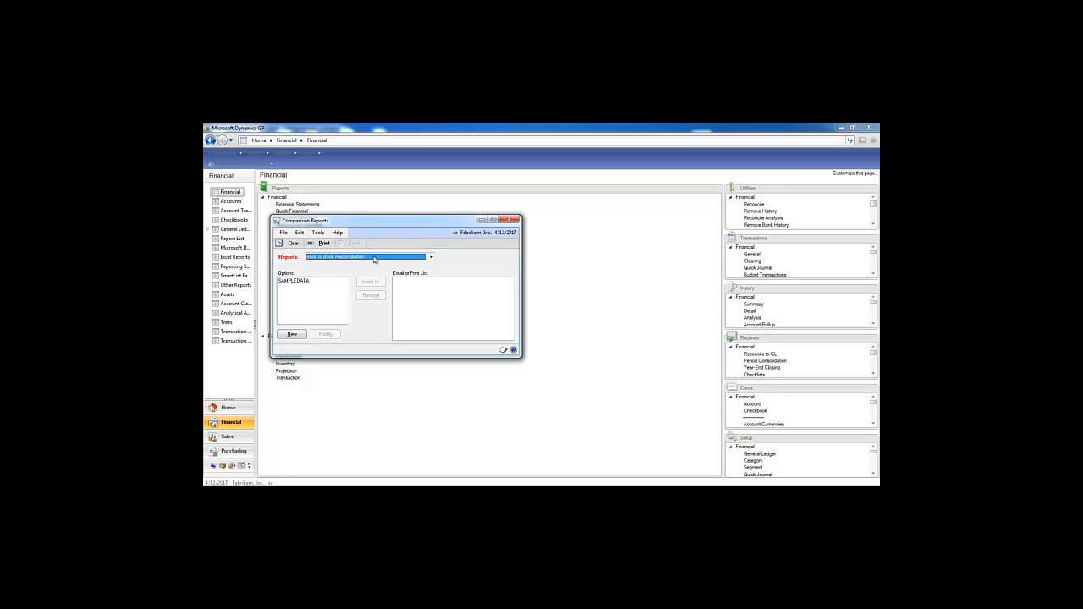
click(375, 257)
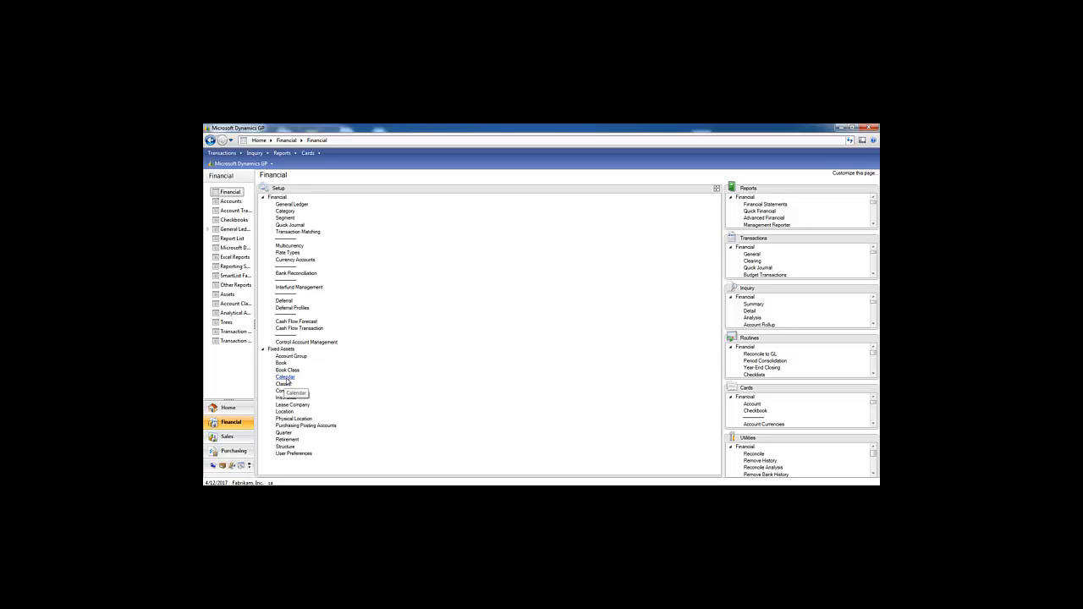
click(286, 380)
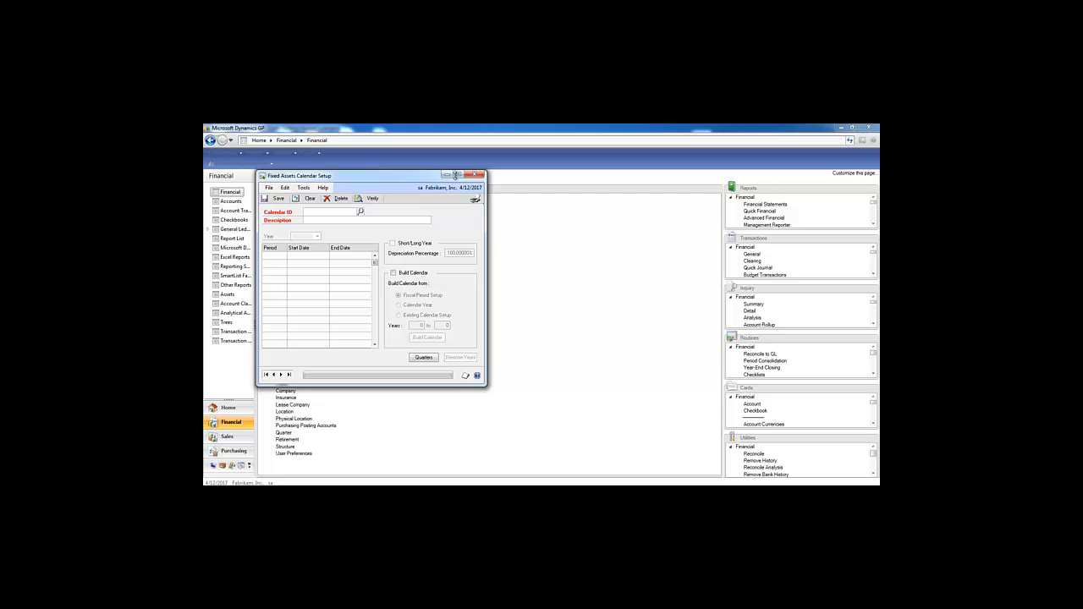
drag(374, 179, 489, 191)
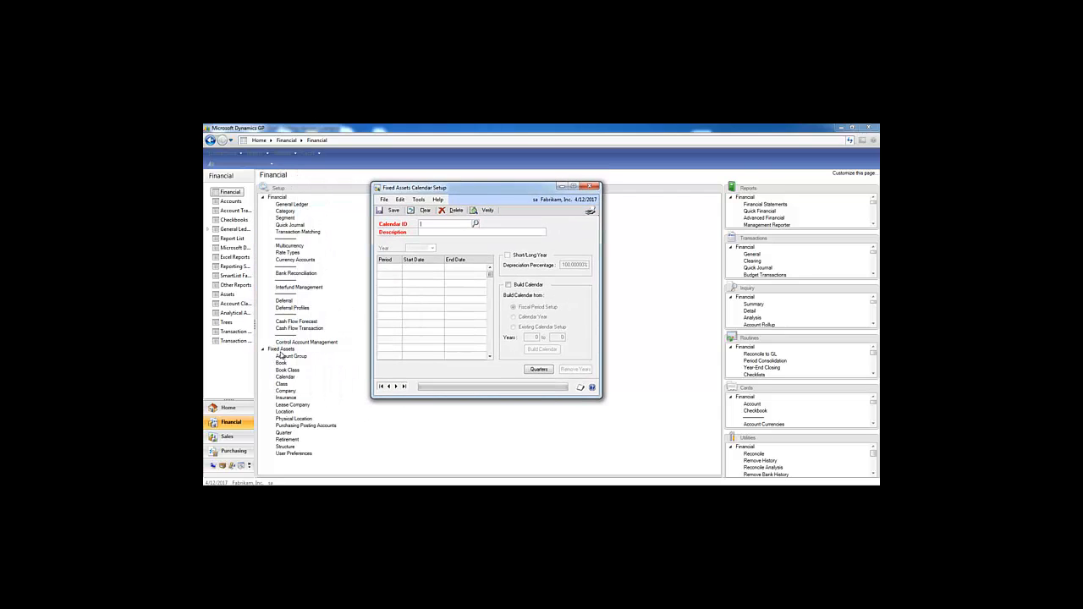
click(476, 223)
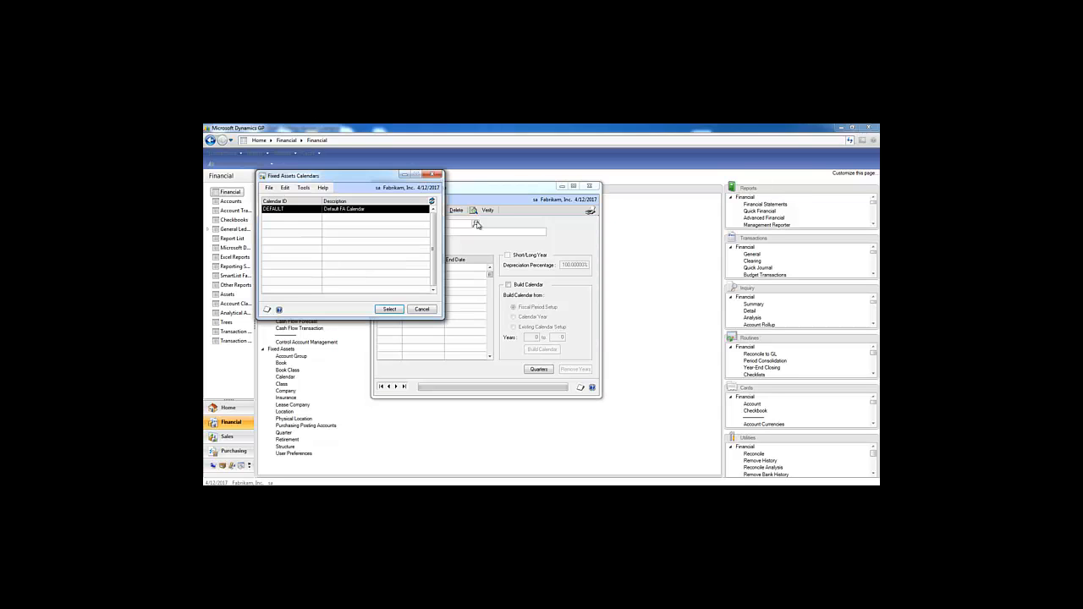
double_click(298, 215)
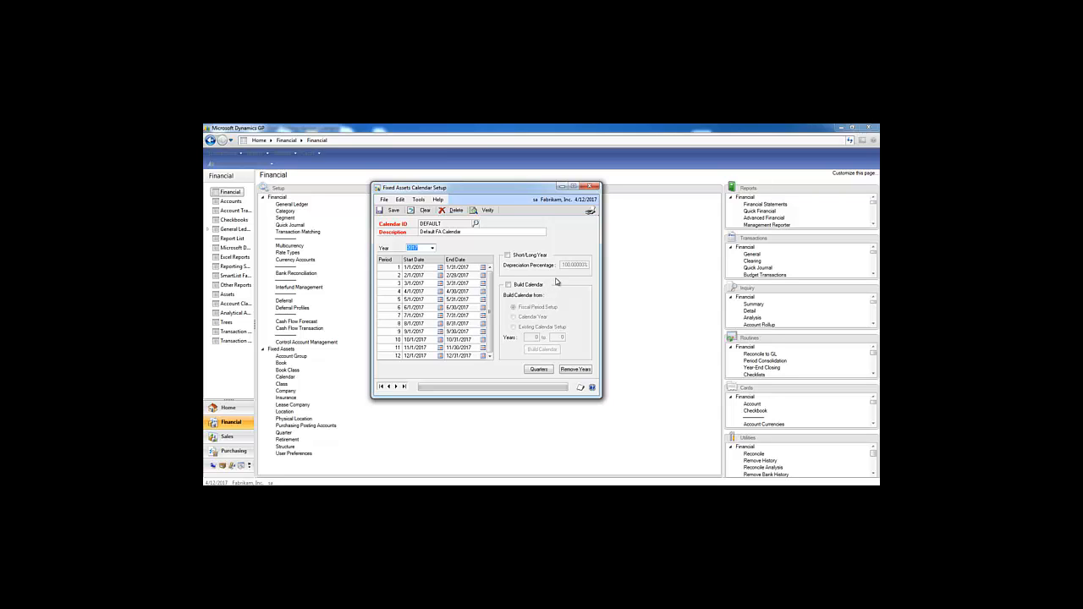
click(593, 187)
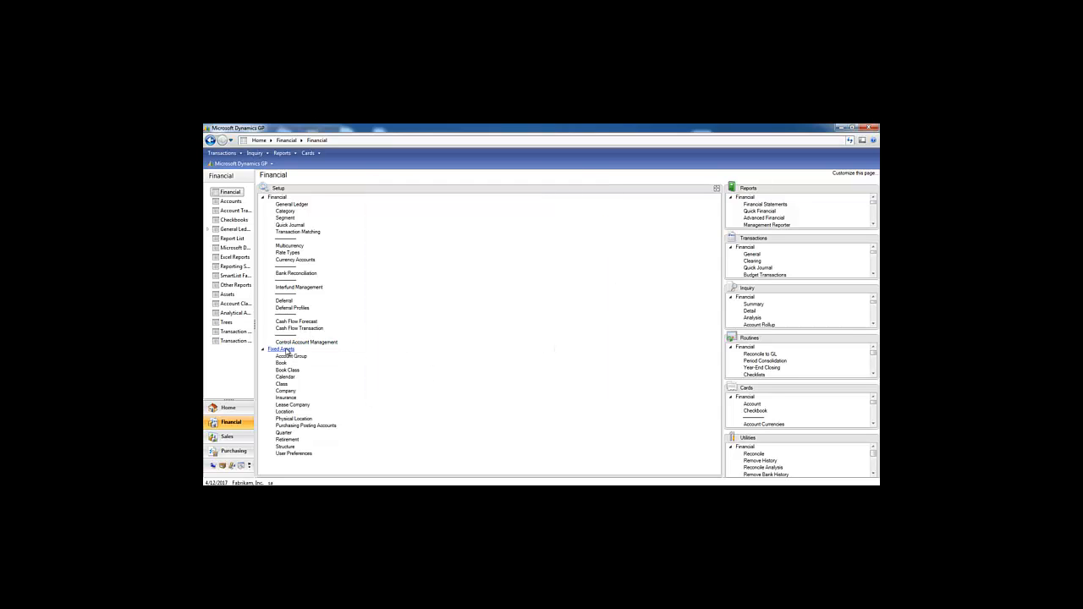
Review the DEFAULT calendar's 2013 quarters in Quarter Setup, then open the main application menu.
click(283, 434)
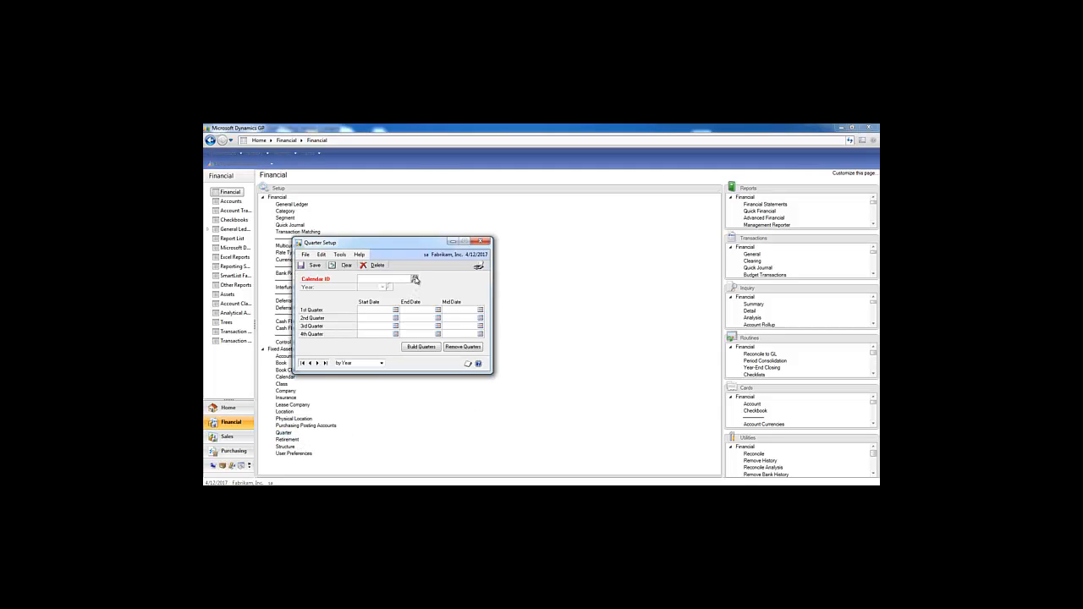
click(415, 279)
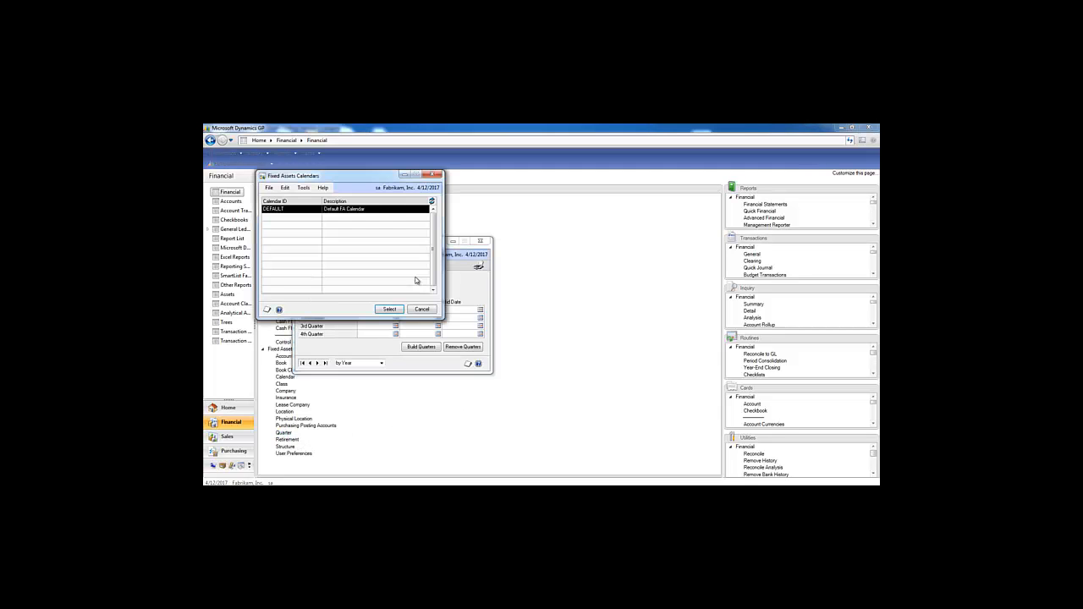
double_click(370, 212)
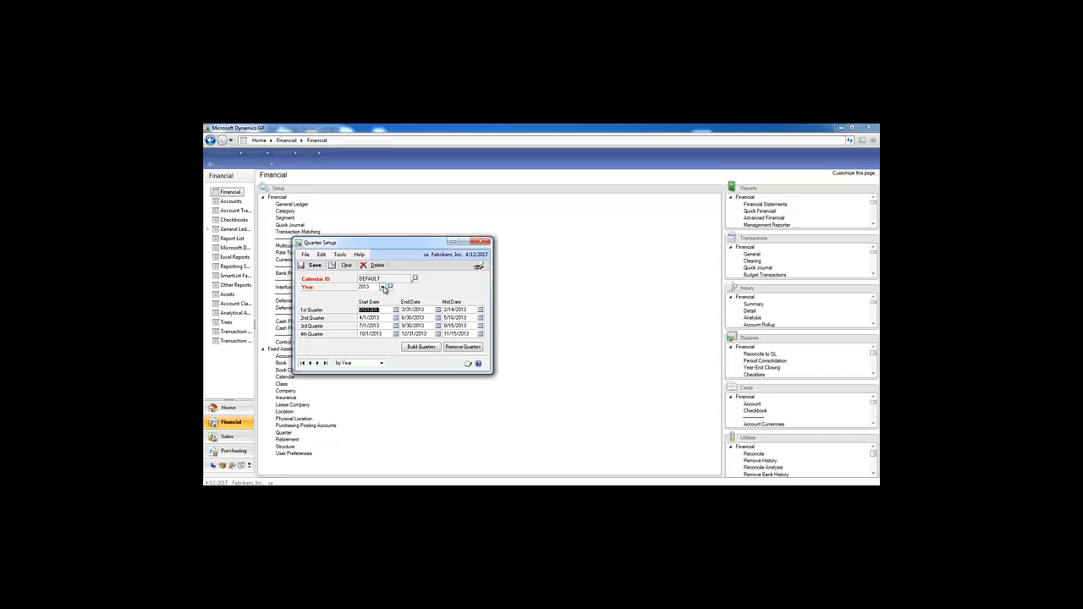
click(381, 287)
click(380, 296)
click(485, 242)
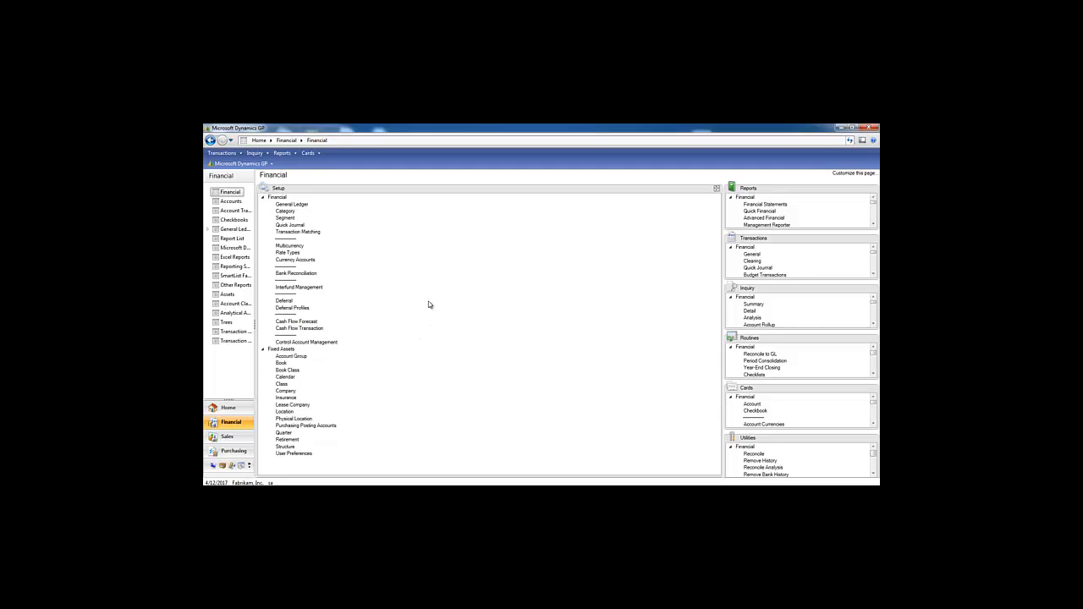
click(237, 164)
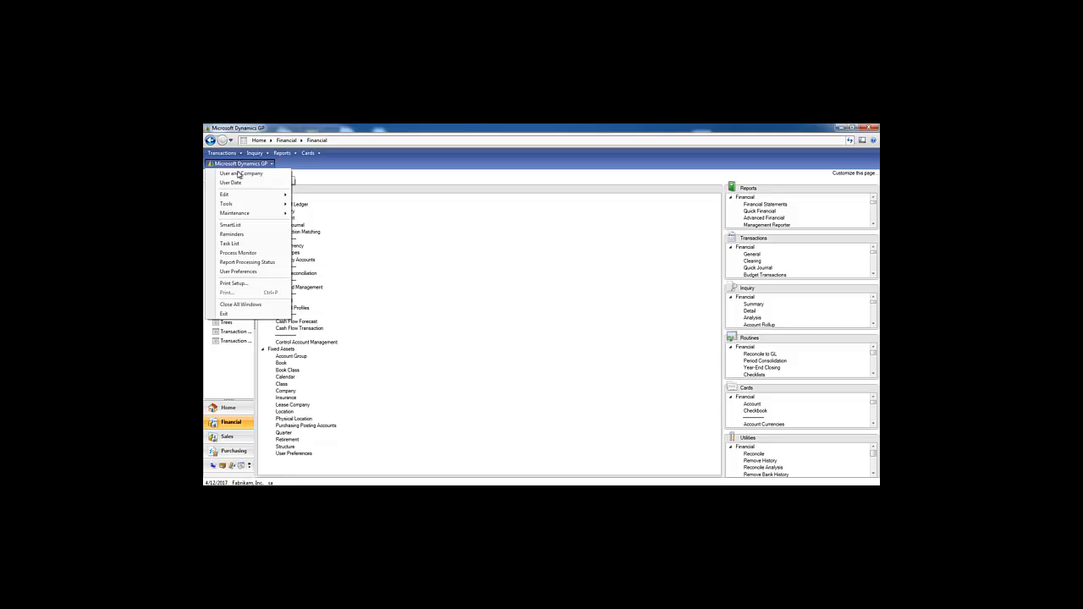
mouse_move(232, 215)
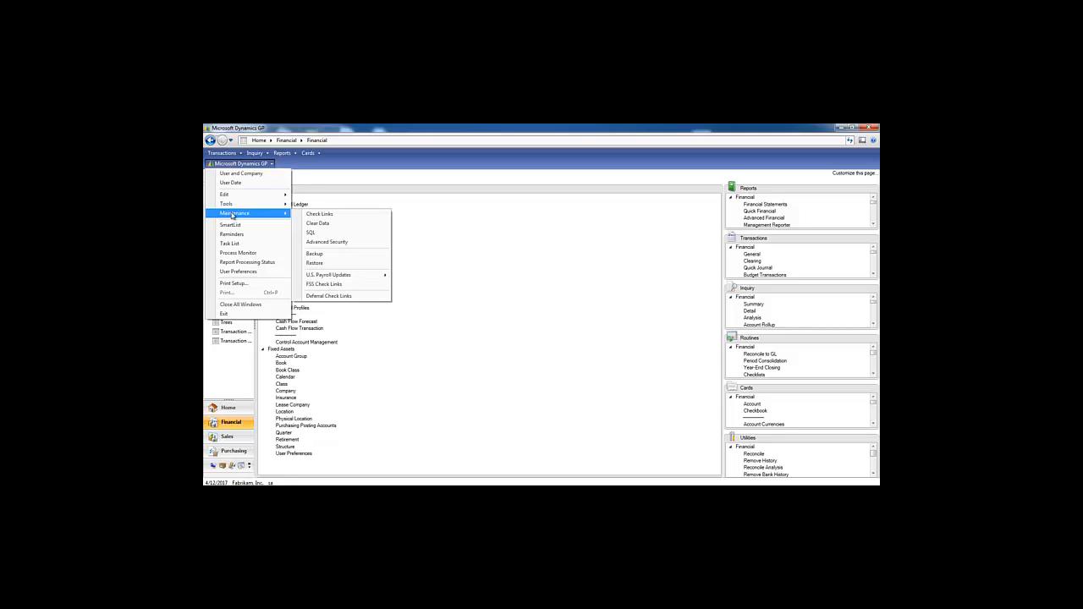
click(314, 253)
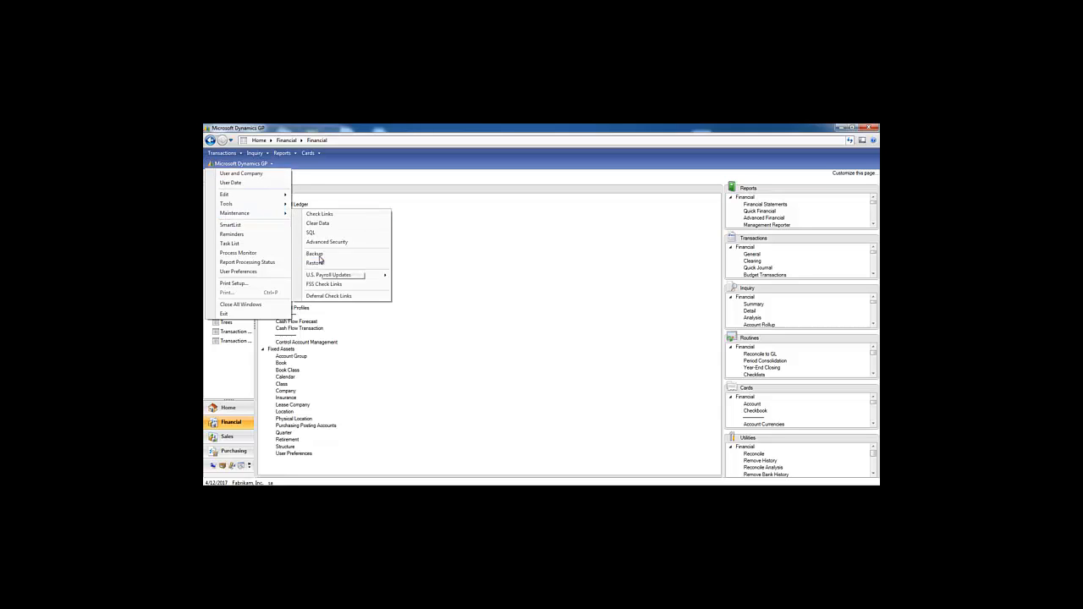
text(password)
key(Return)
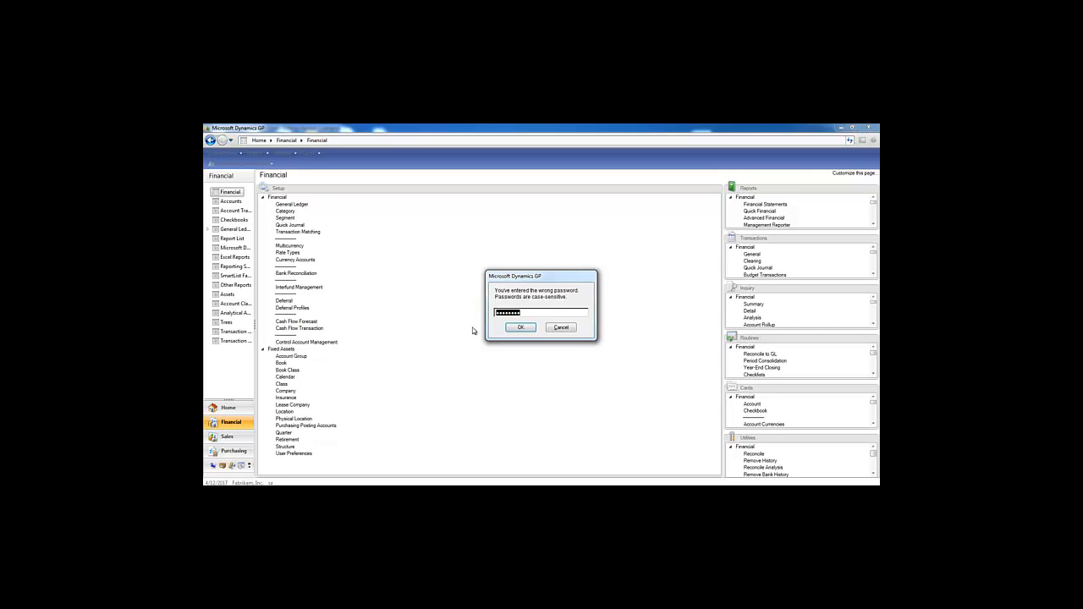
text(password)
key(Return)
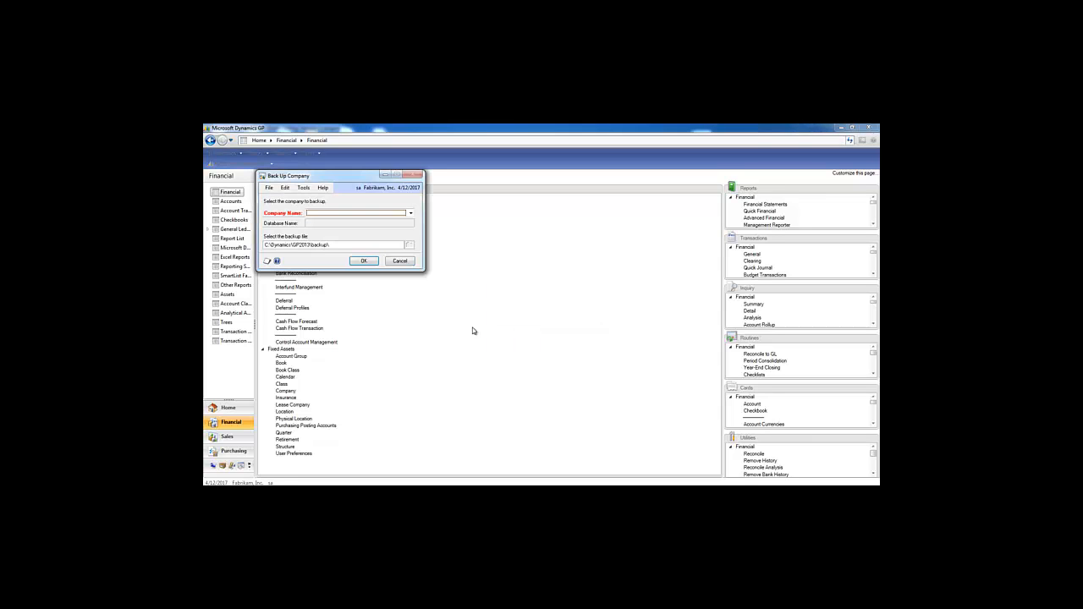
click(410, 213)
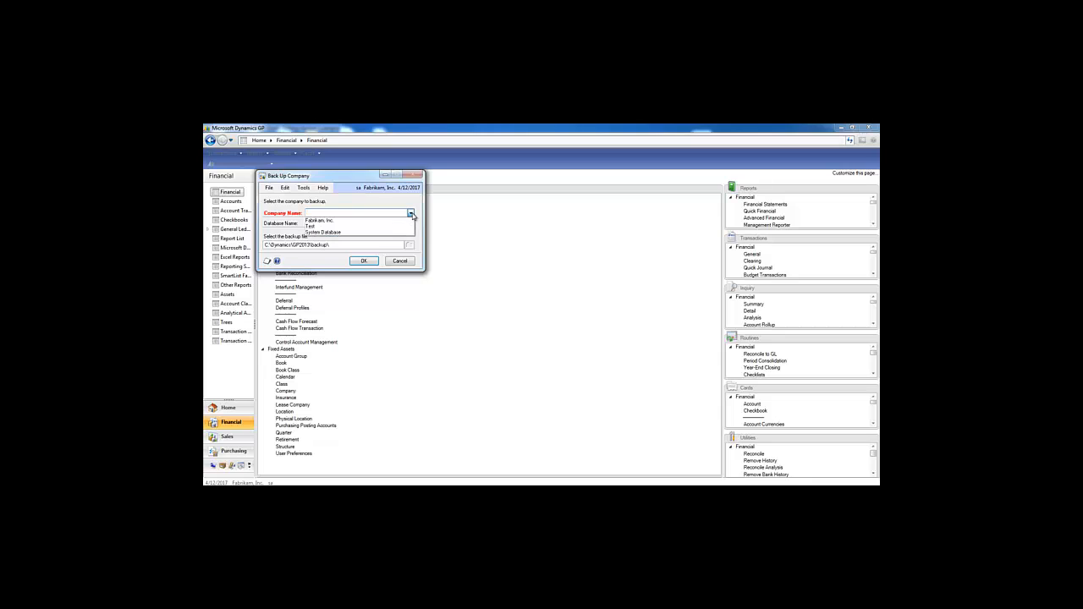
click(343, 221)
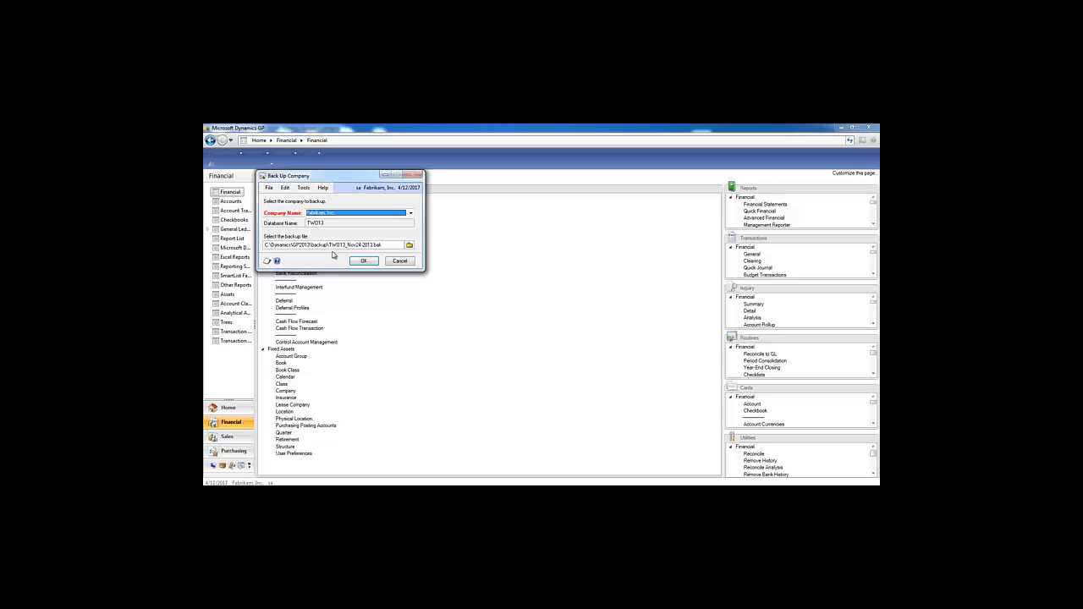
click(400, 261)
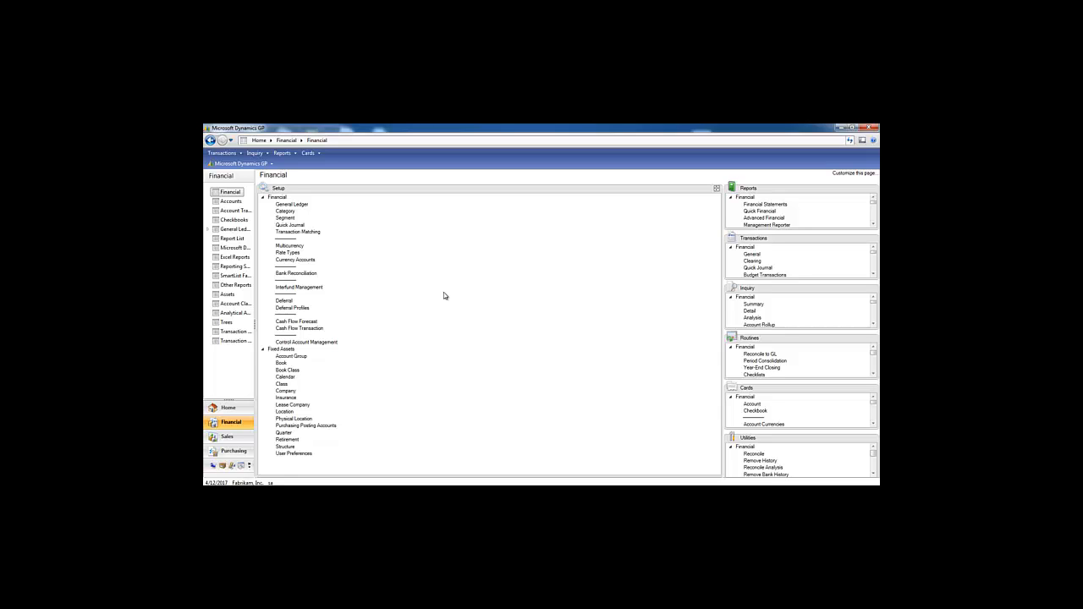
Insert the Fiscal 2007 INTERNAL and FEDERAL books in Asset Year End, then move Cards into the main area.
click(873, 339)
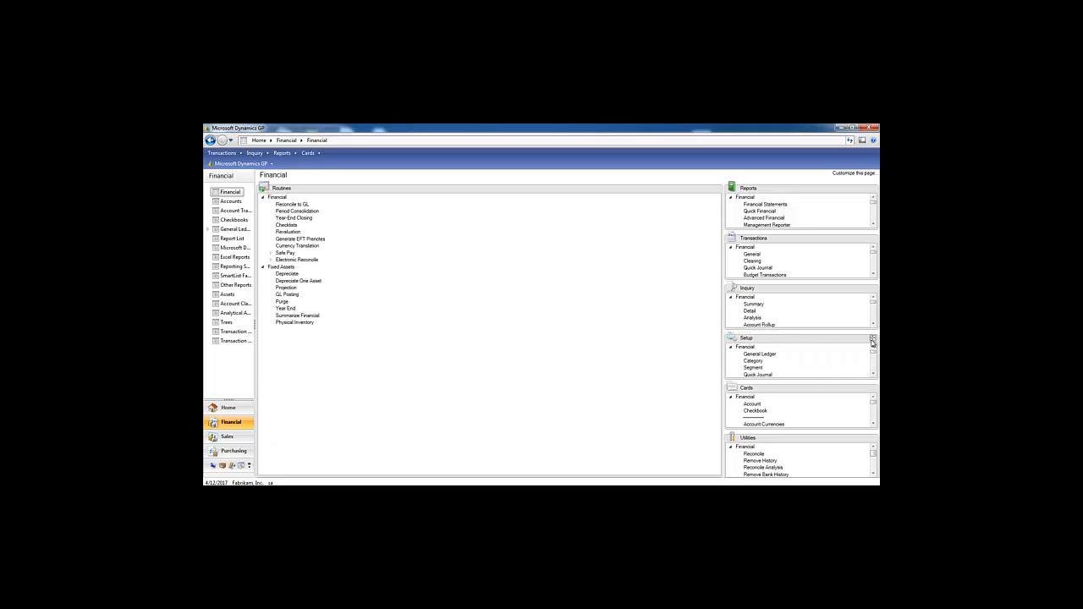
click(288, 308)
click(297, 225)
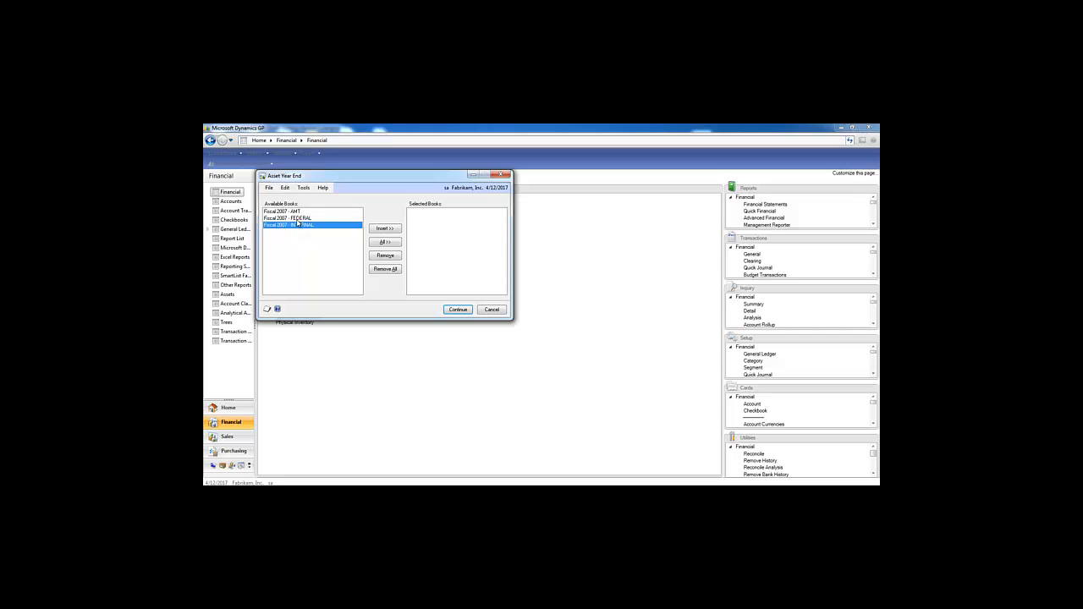
click(392, 231)
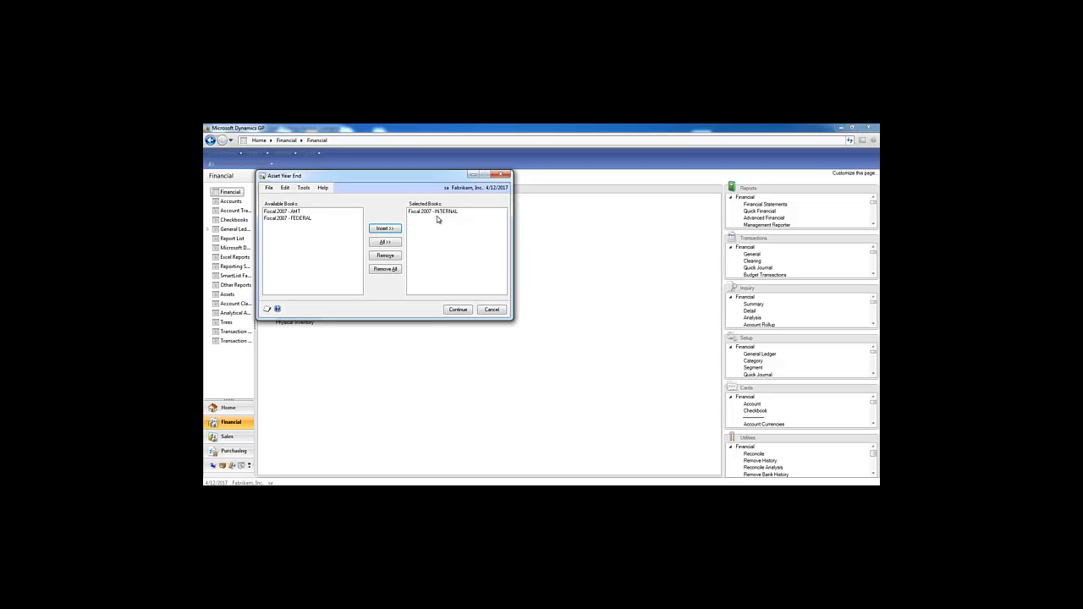
click(292, 222)
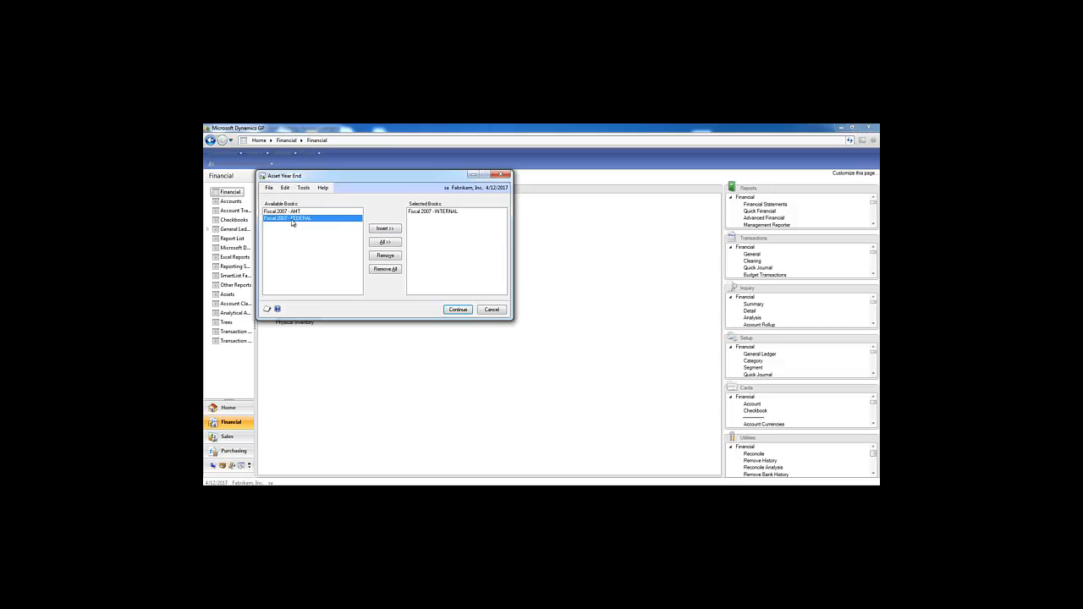
click(391, 228)
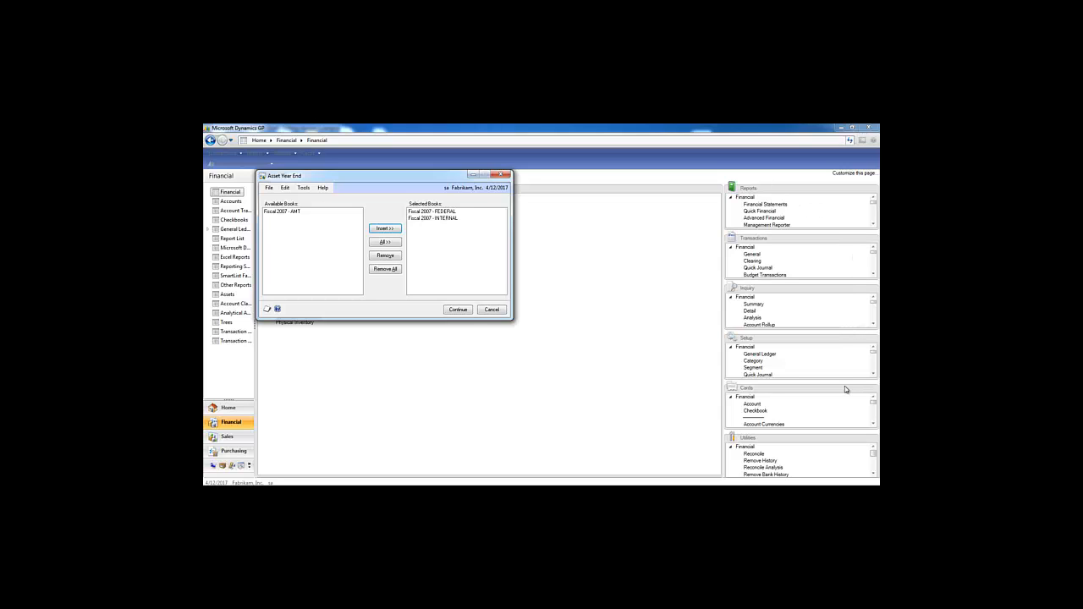
click(872, 389)
drag(873, 390, 286, 311)
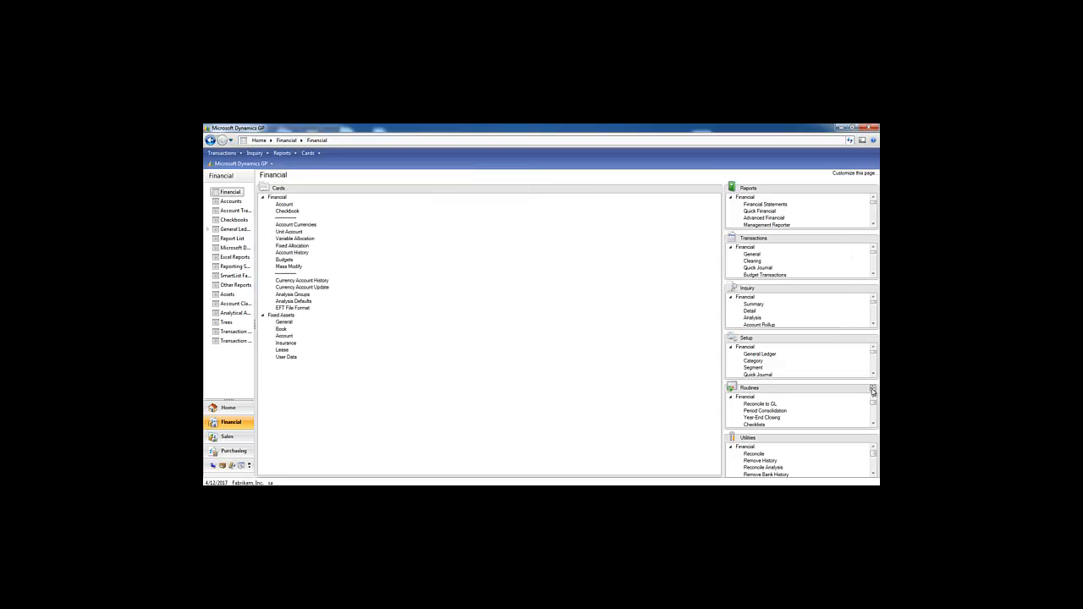
click(284, 322)
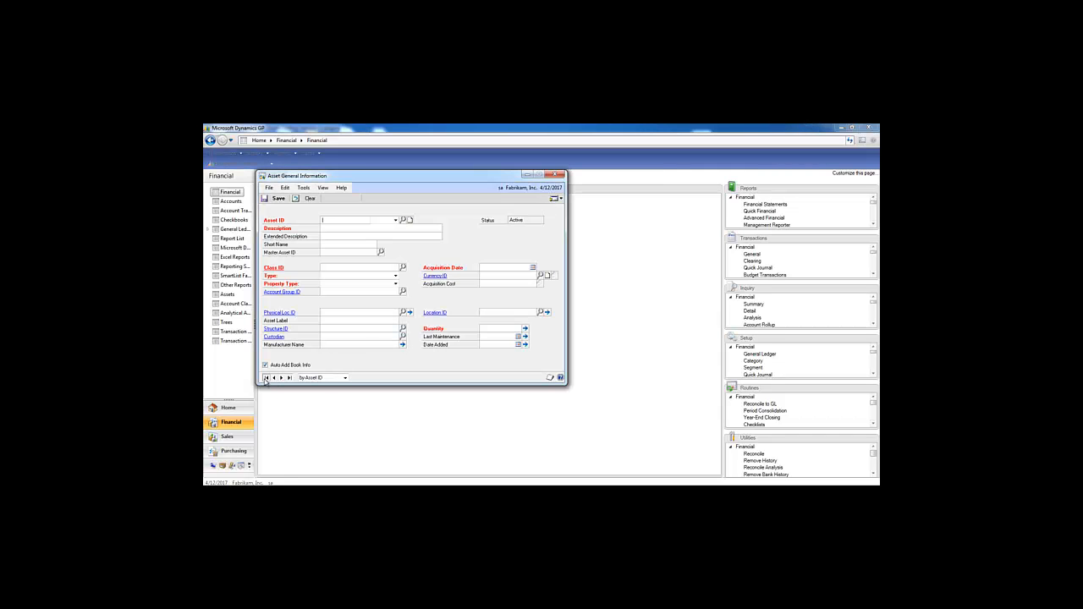
click(266, 377)
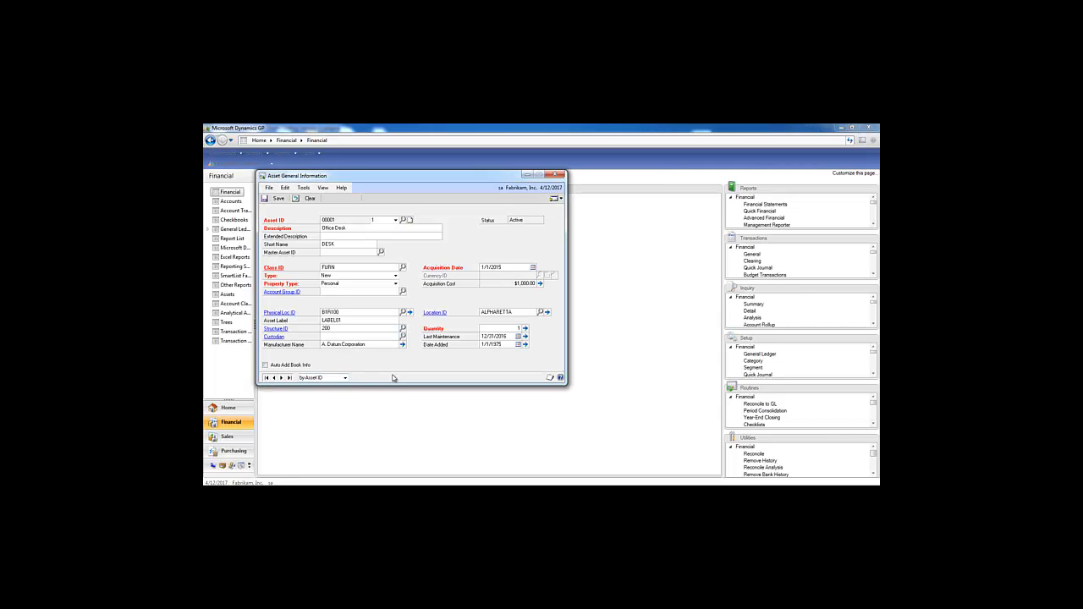
click(525, 329)
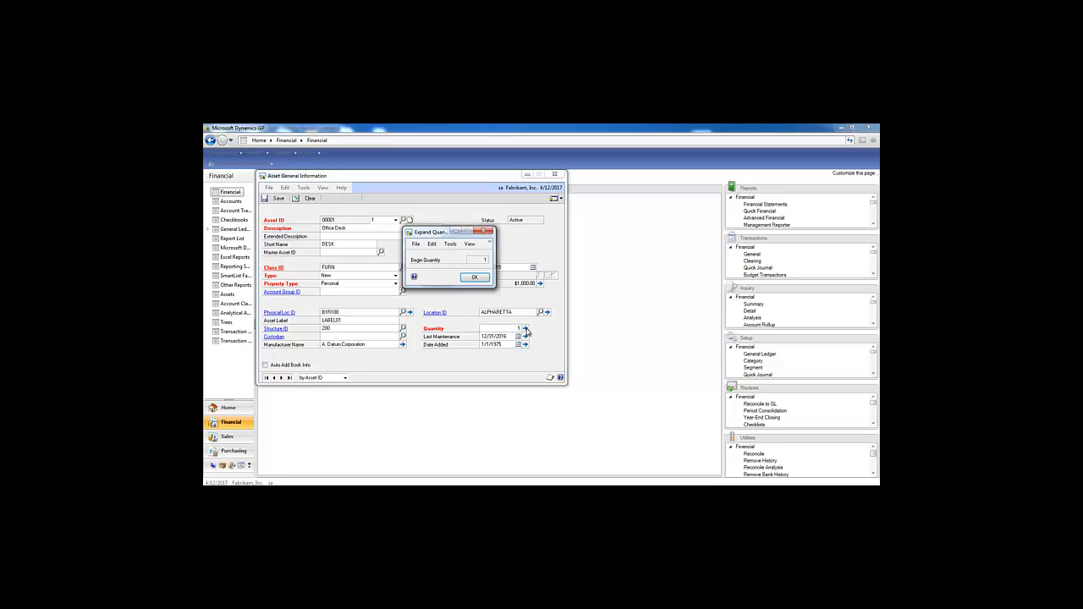
click(487, 231)
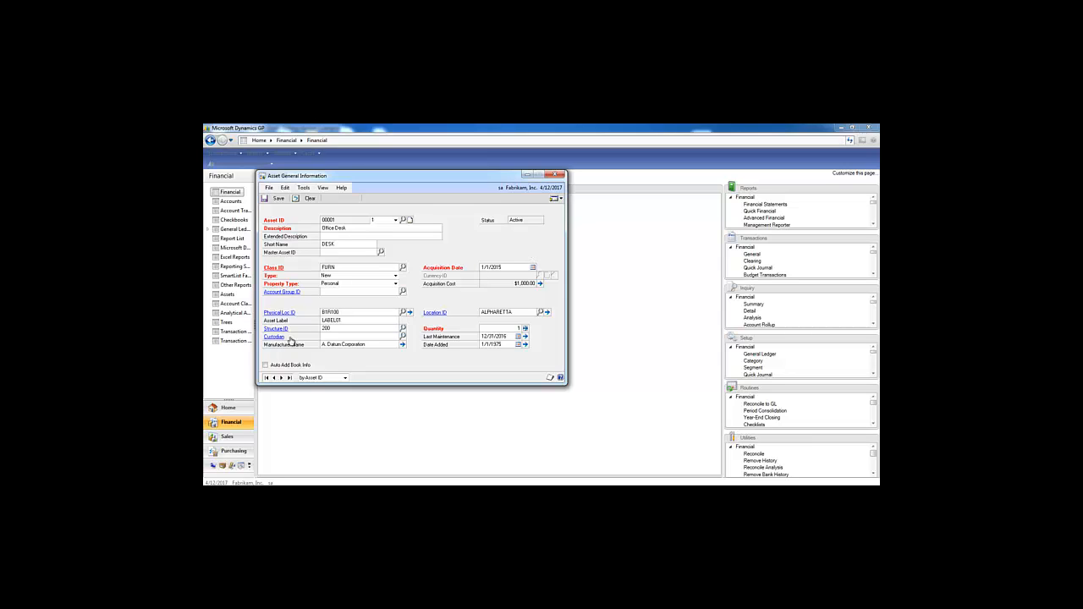
click(525, 337)
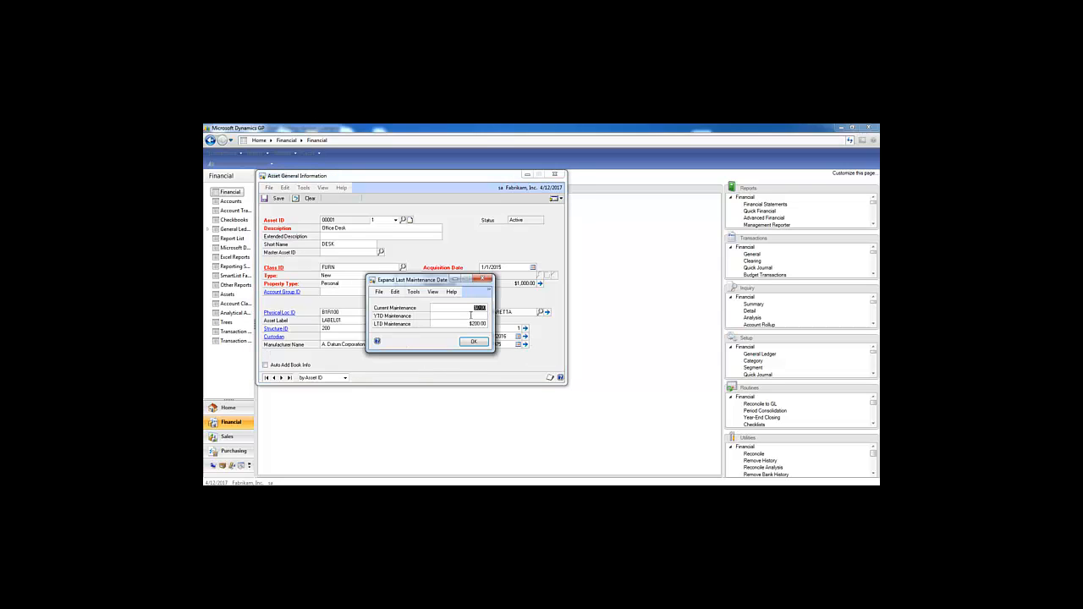
key(Tab)
click(474, 342)
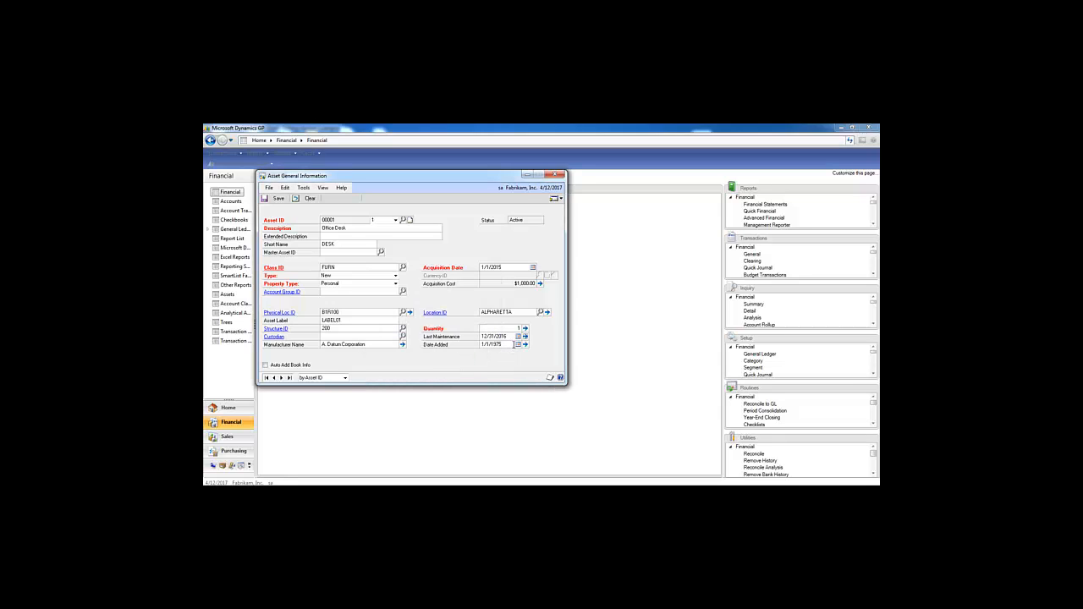
click(557, 174)
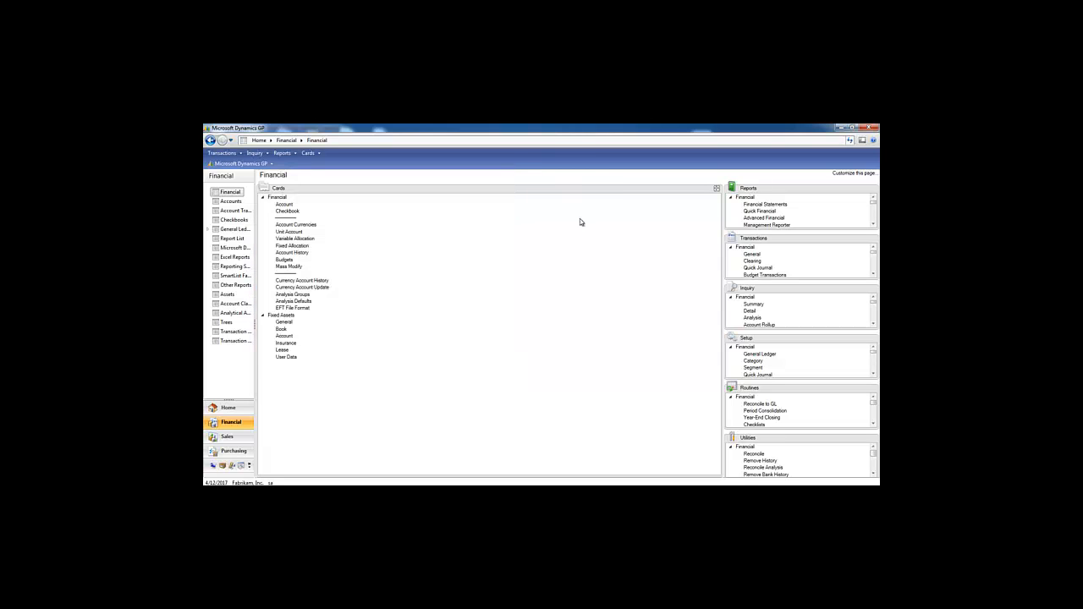
Show the INTERNAL book for asset 00001 Office Desk and select its YTD Depreciation amount.
click(282, 330)
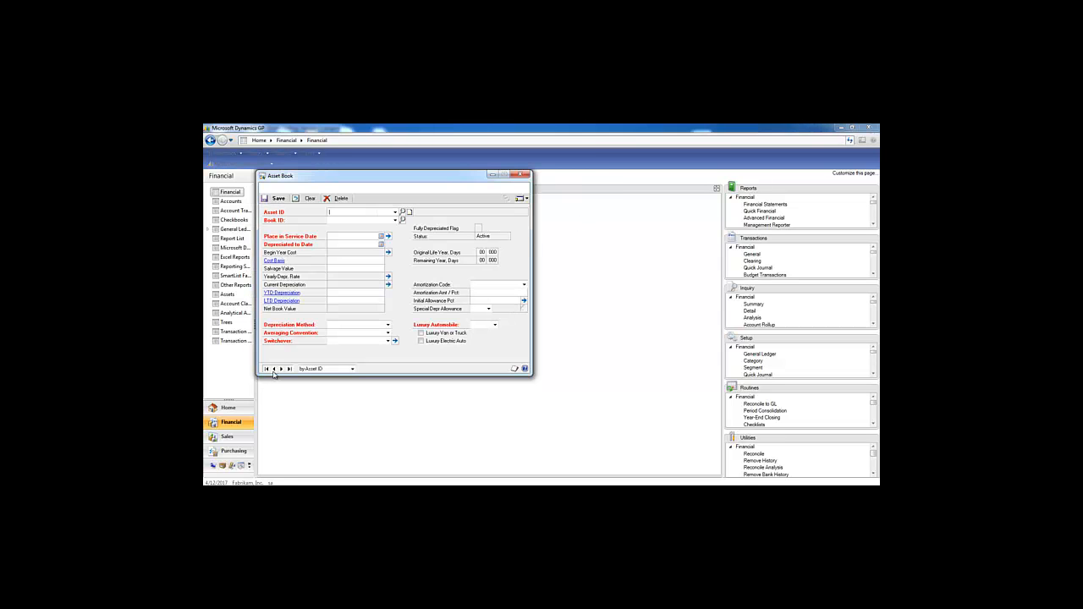
click(395, 221)
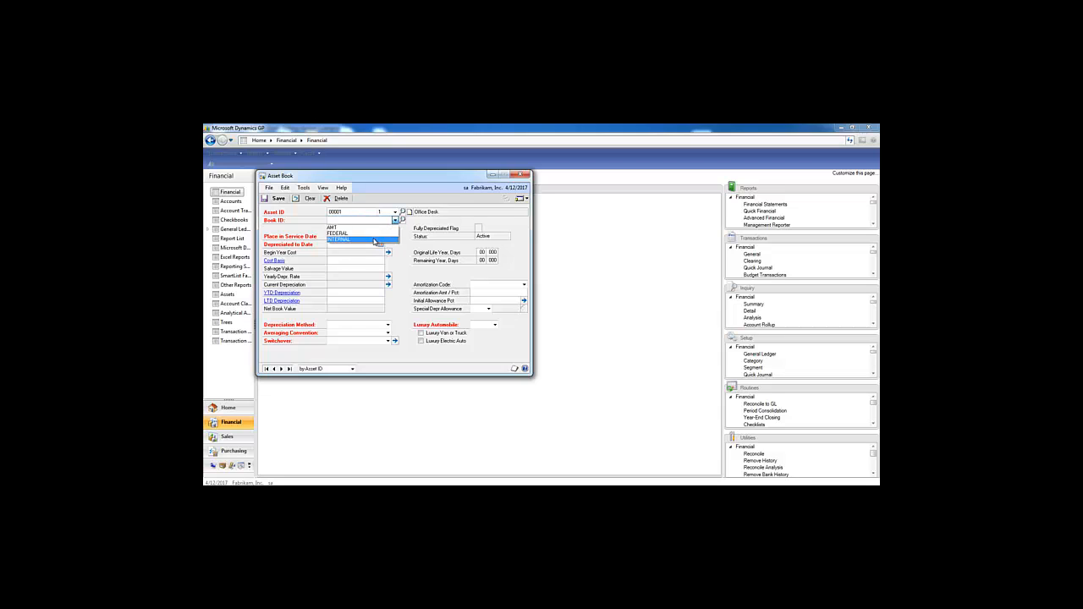
click(375, 241)
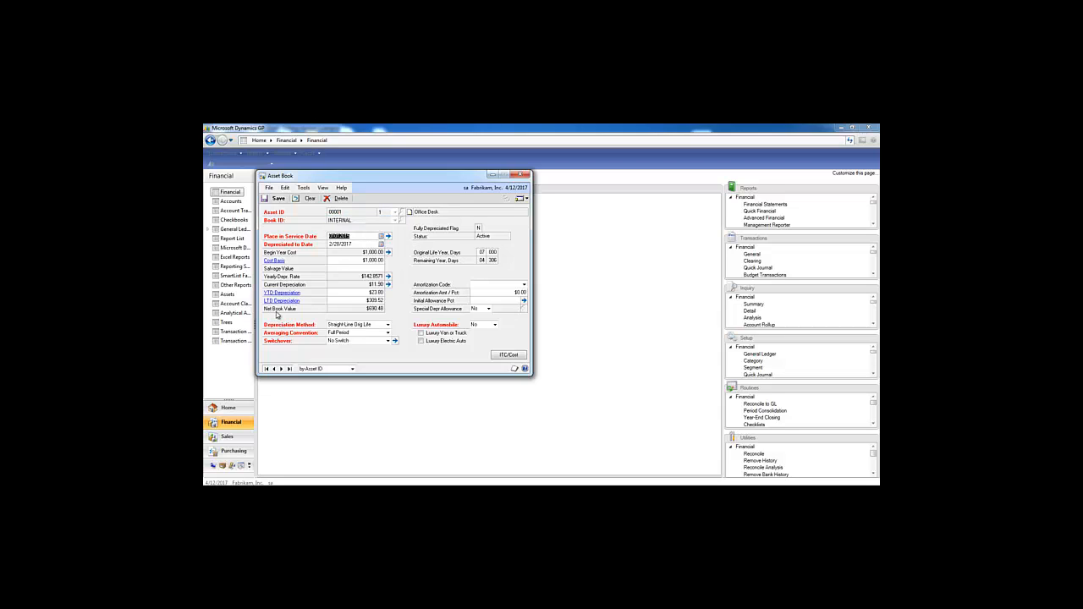
click(372, 292)
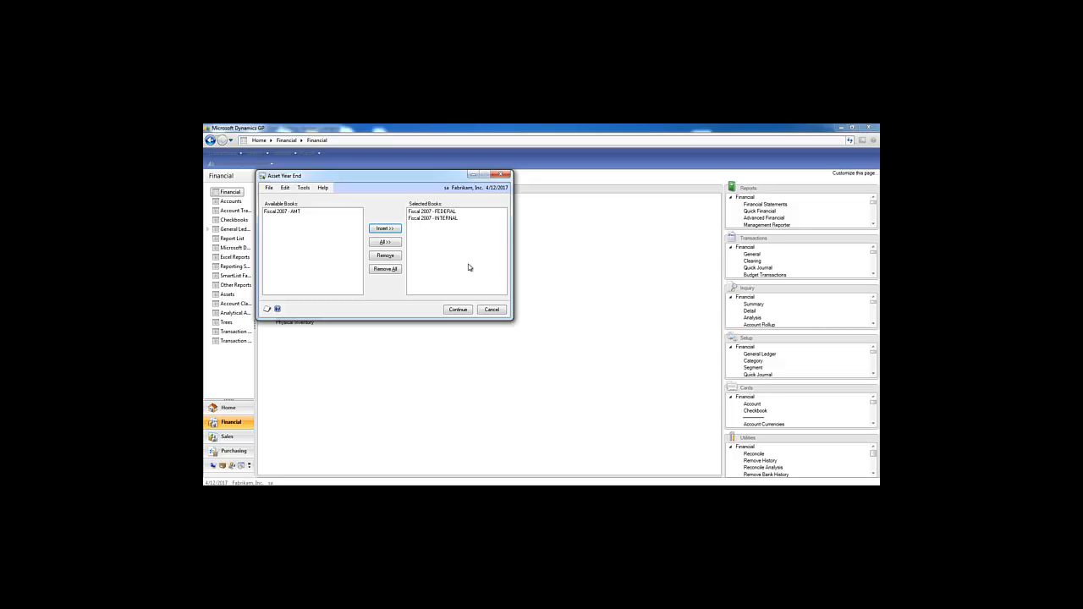
click(500, 176)
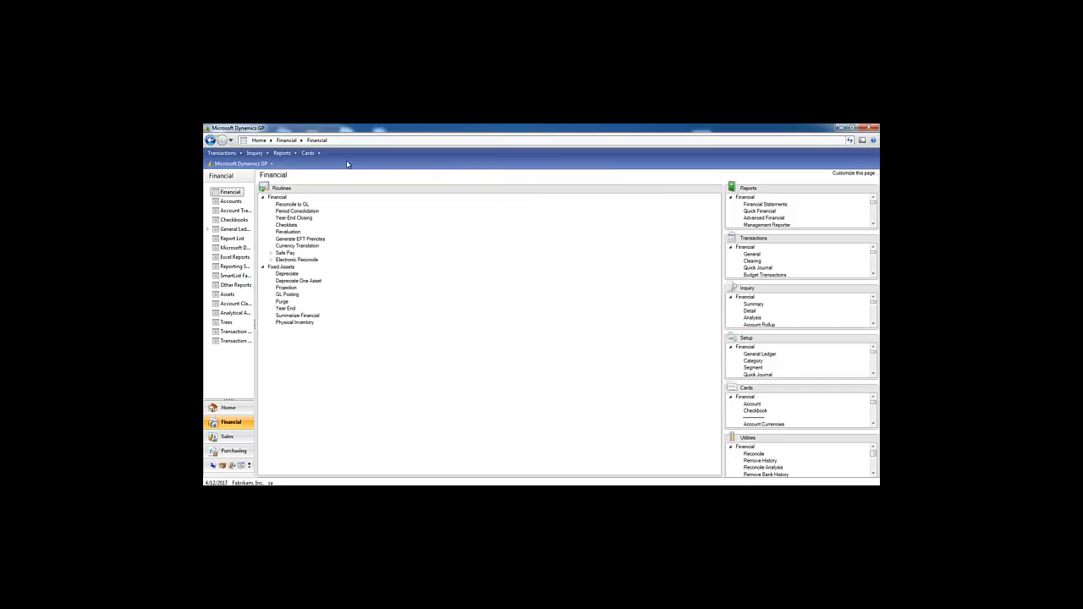
click(241, 163)
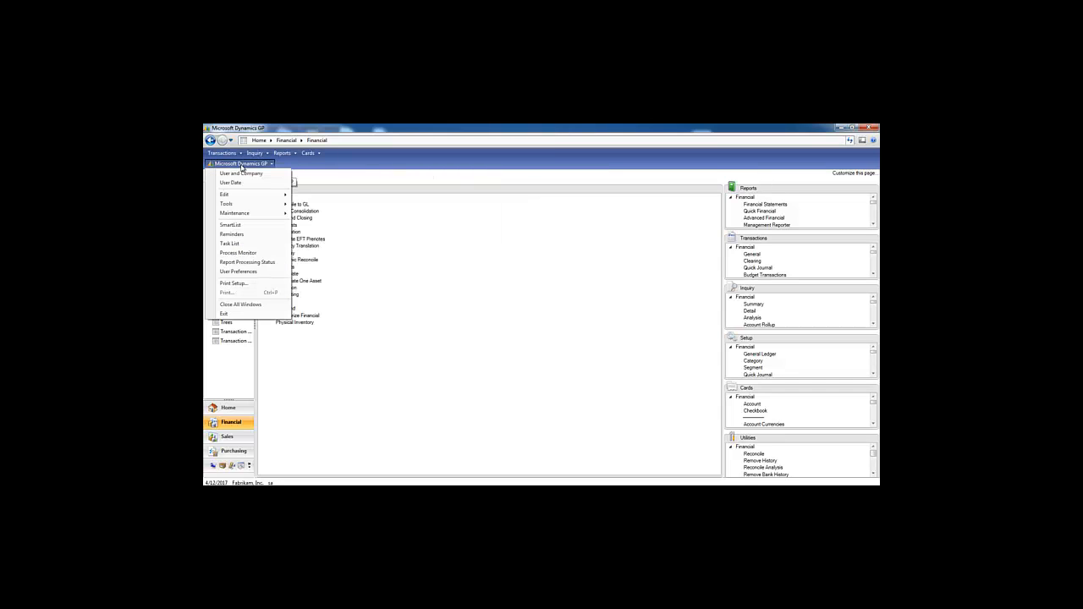
click(242, 252)
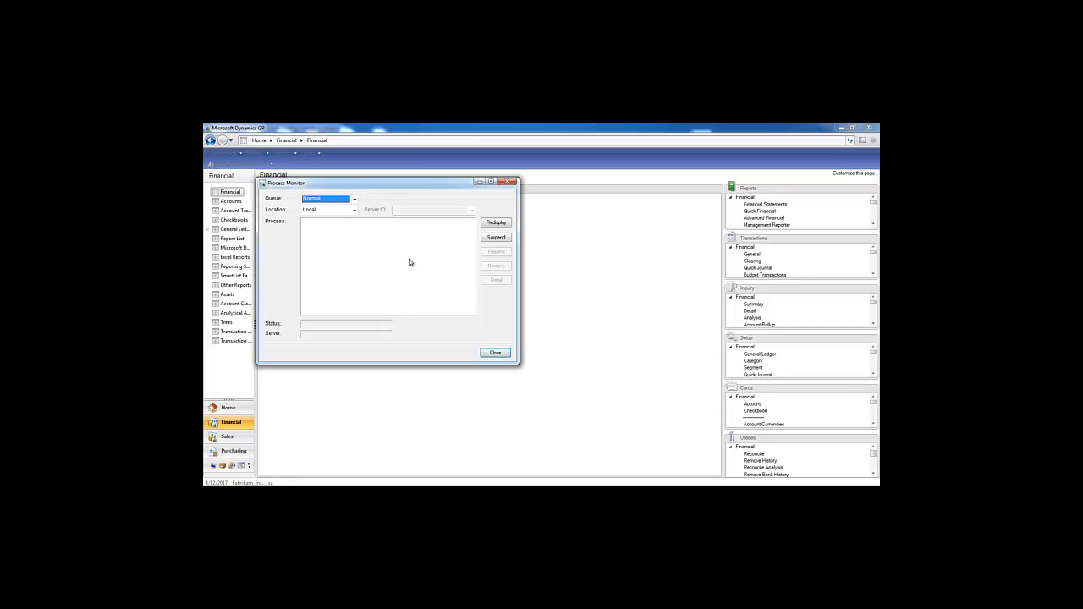
click(505, 182)
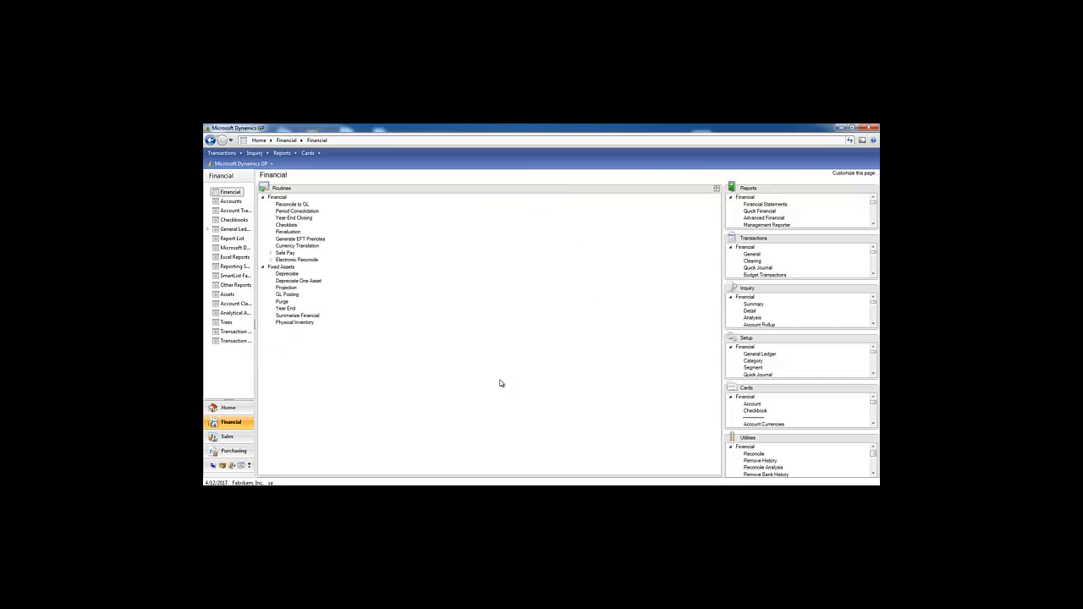